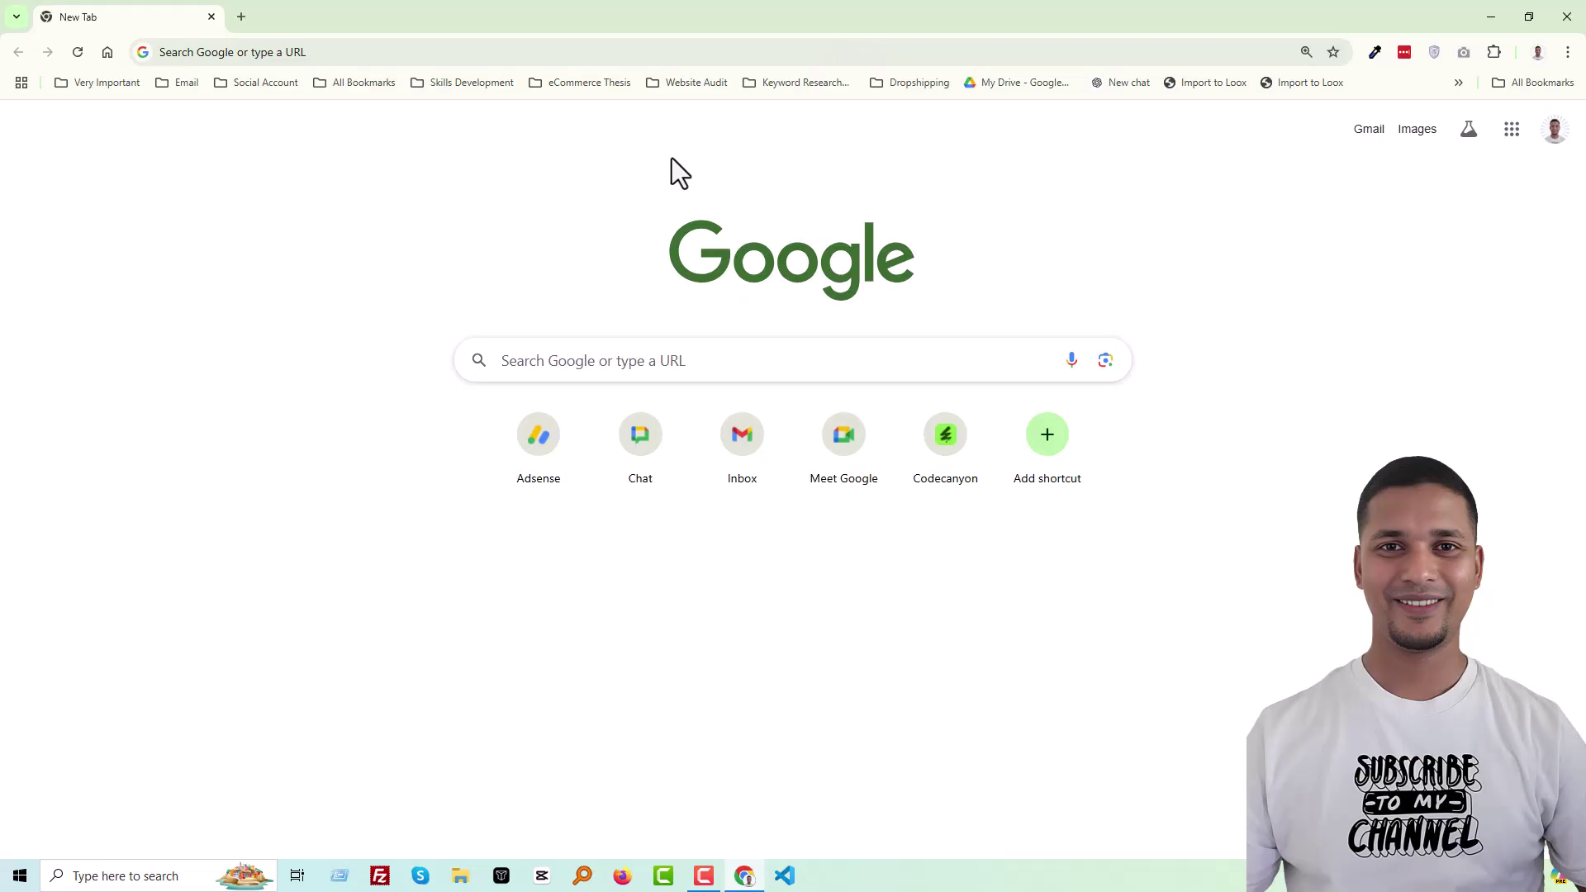
# Open Facebook from the Social Account bookmarks and launch Meta Business Suite from its Menu
pyautogui.click(251, 87)
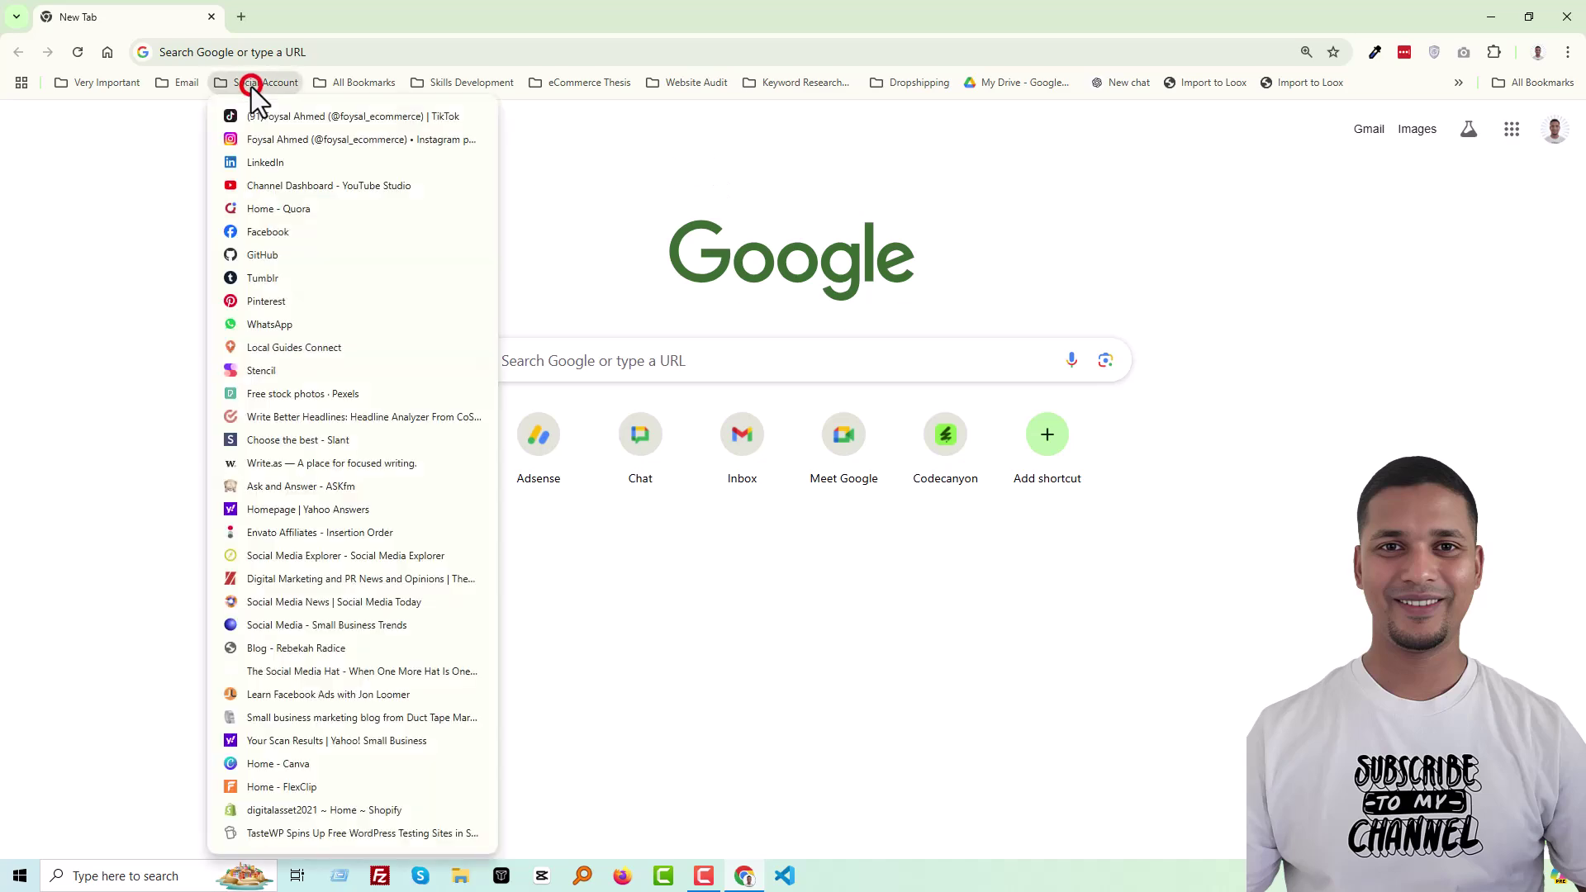
pyautogui.click(274, 233)
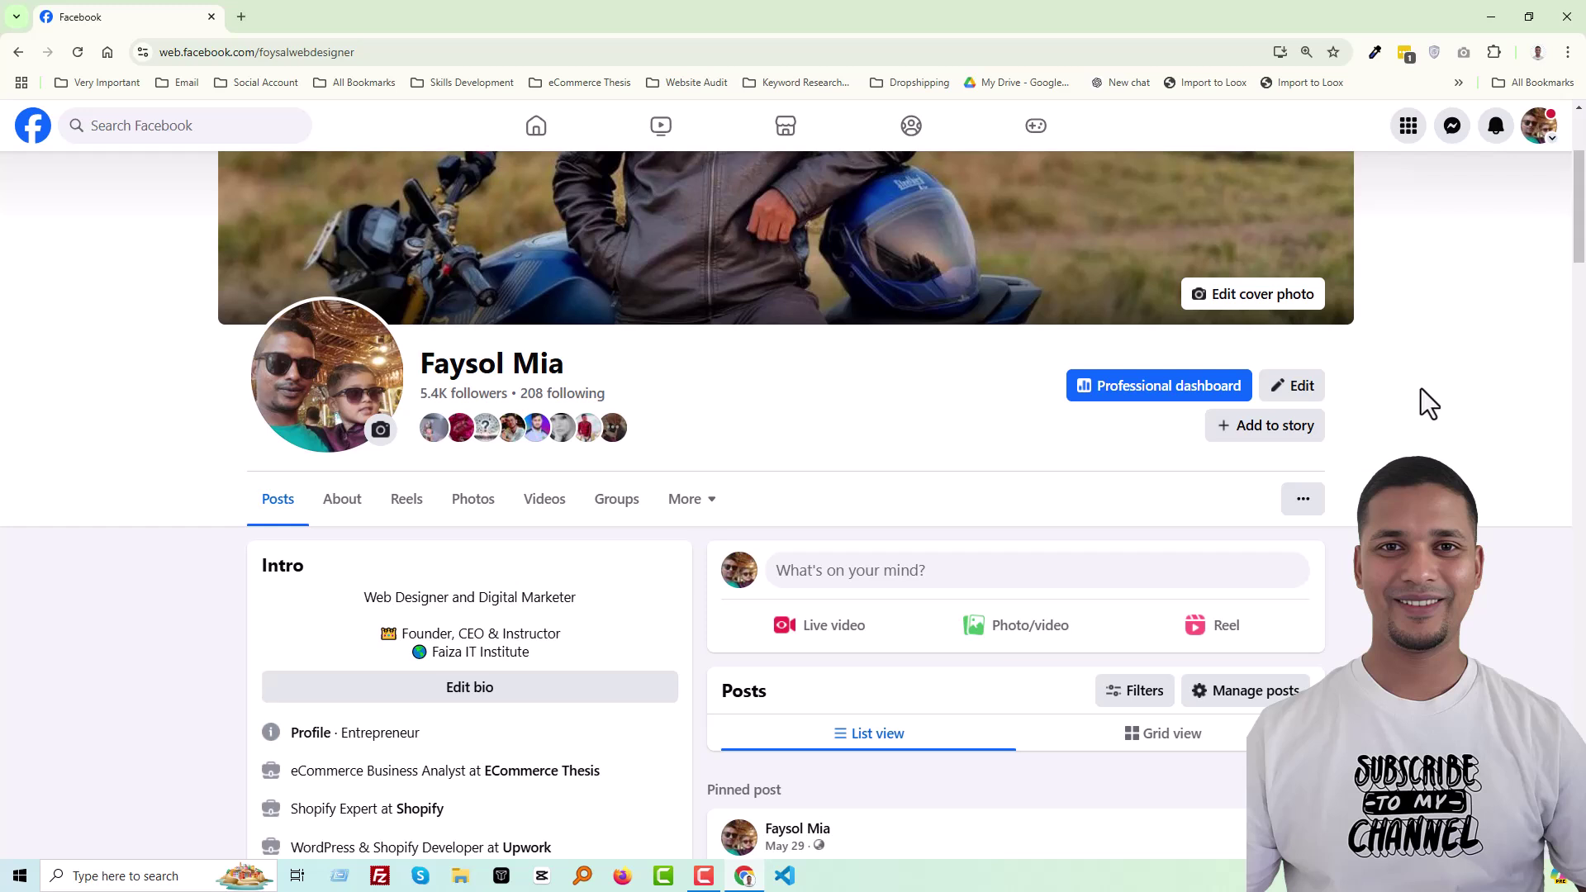
pyautogui.click(1409, 136)
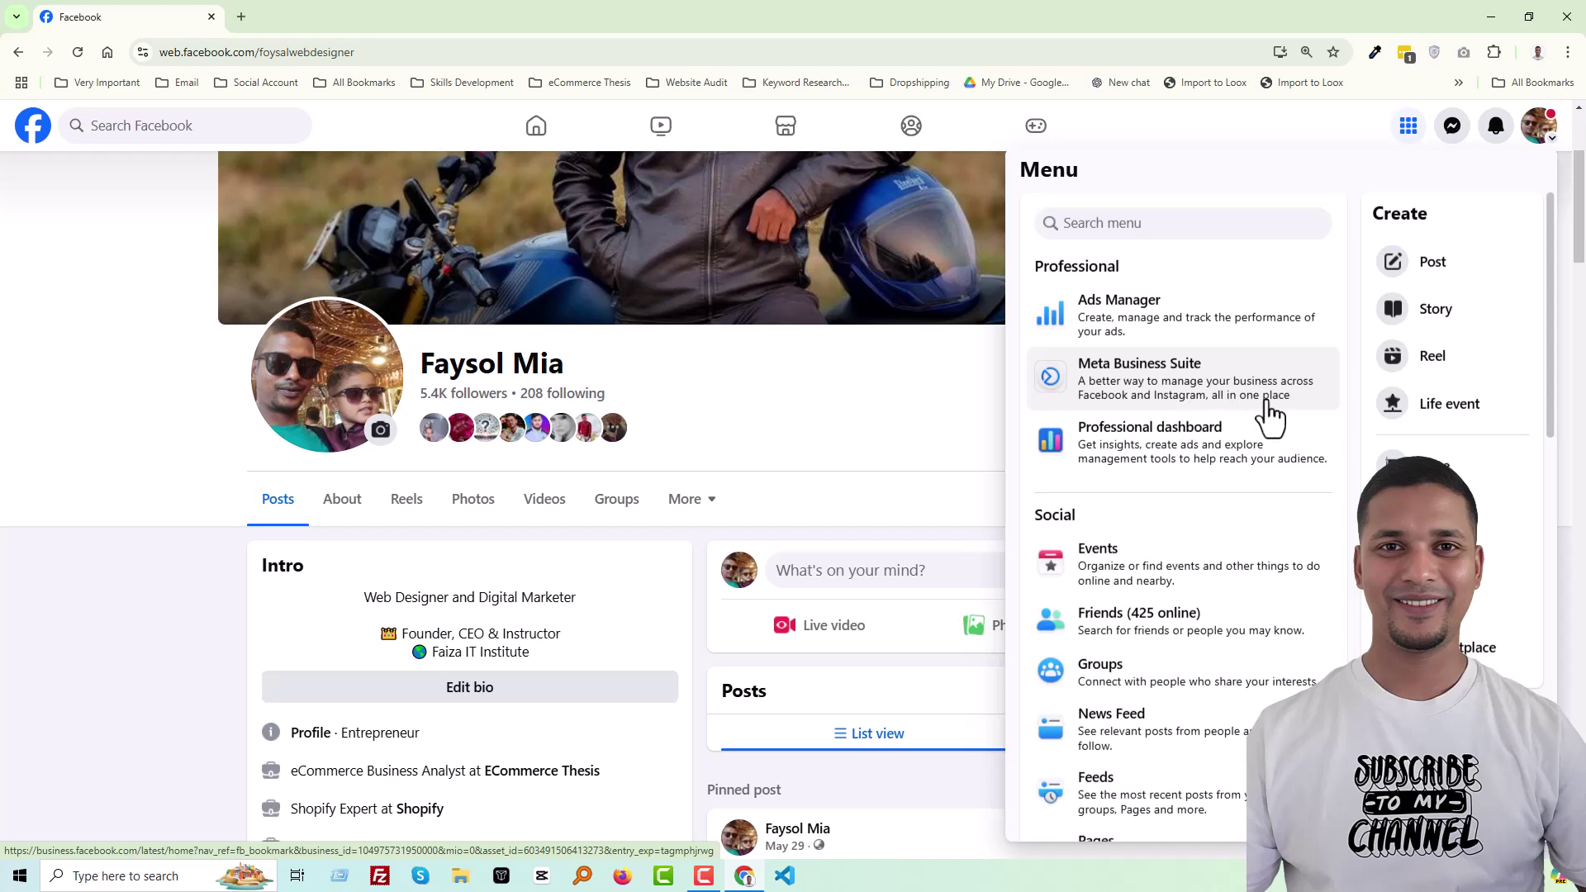
pyautogui.click(1157, 388)
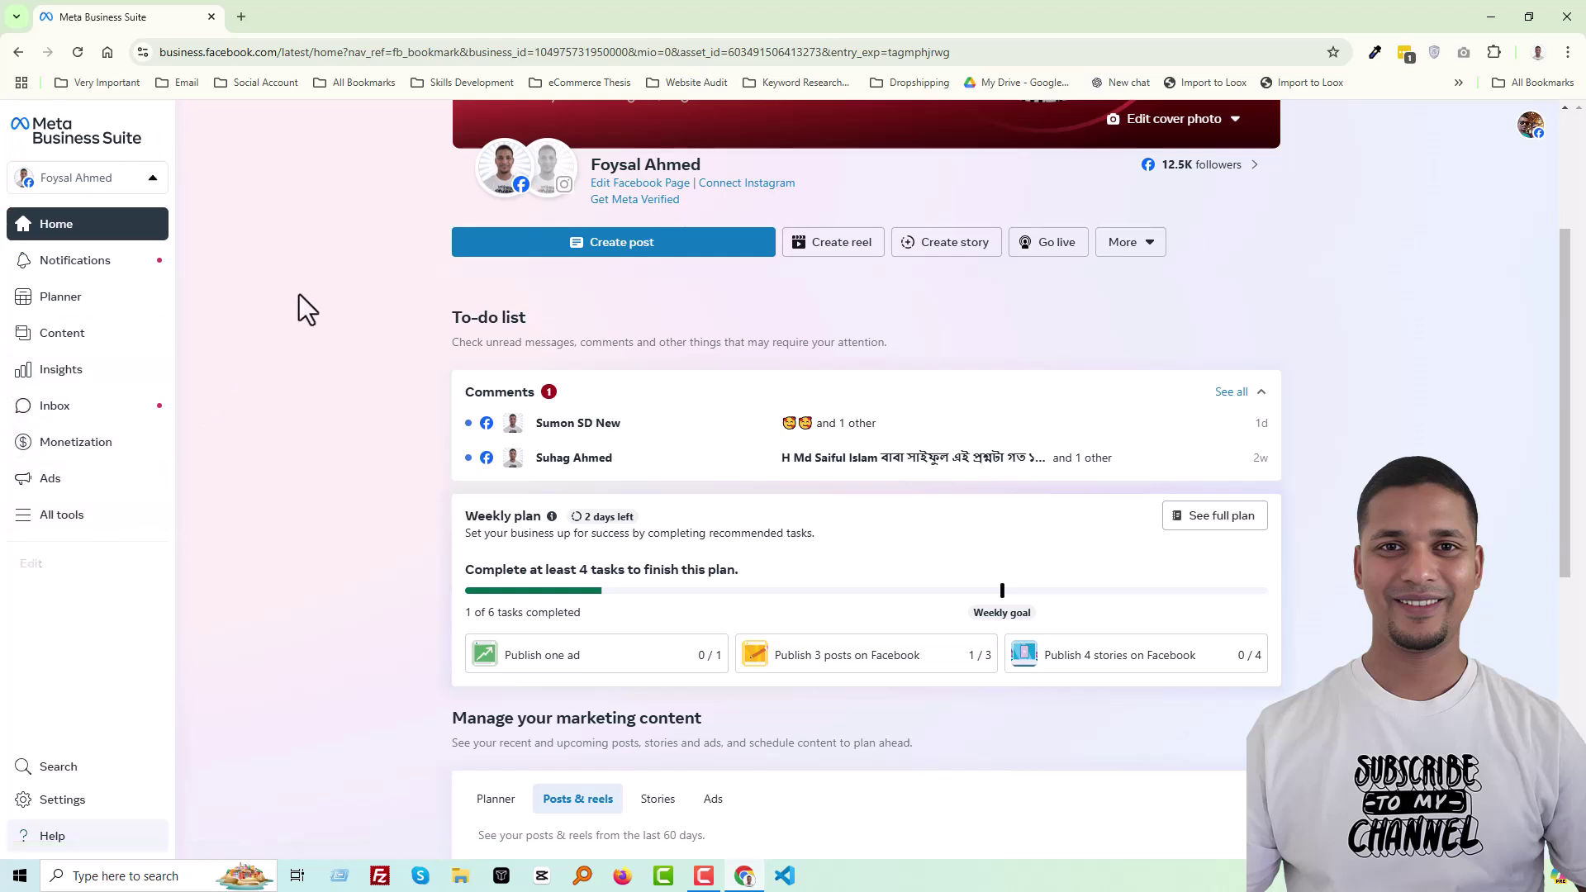
# Open the ECommerce Thesis portfolio settings to see its People list
pyautogui.click(58, 804)
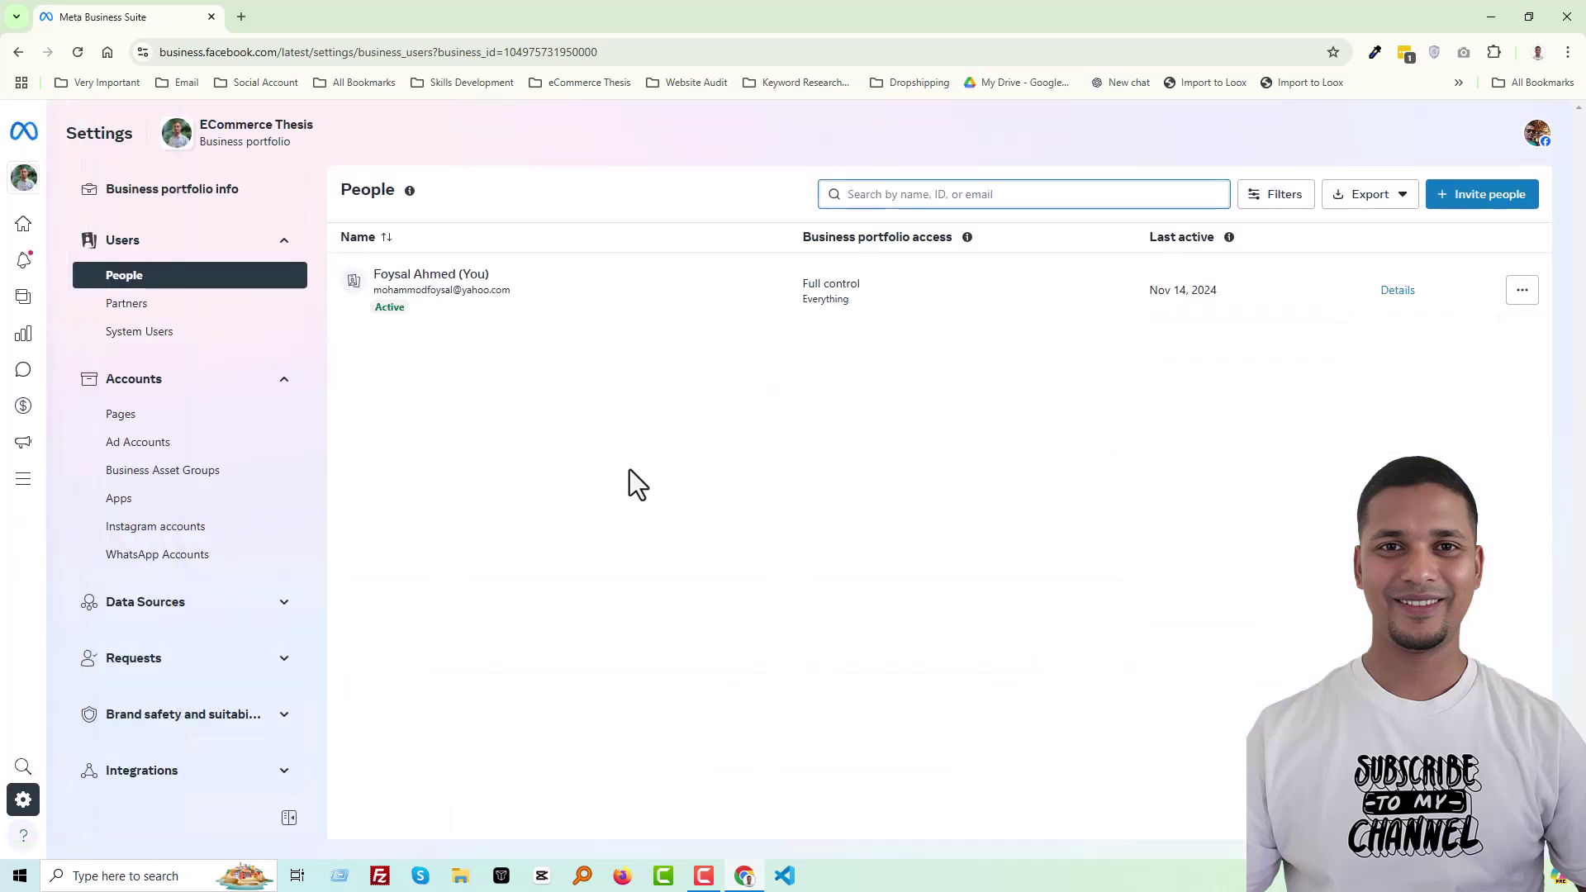
# Start a new invitation and paste the invitee's email address into the Email address field
pyautogui.click(1483, 204)
pyautogui.click(708, 328)
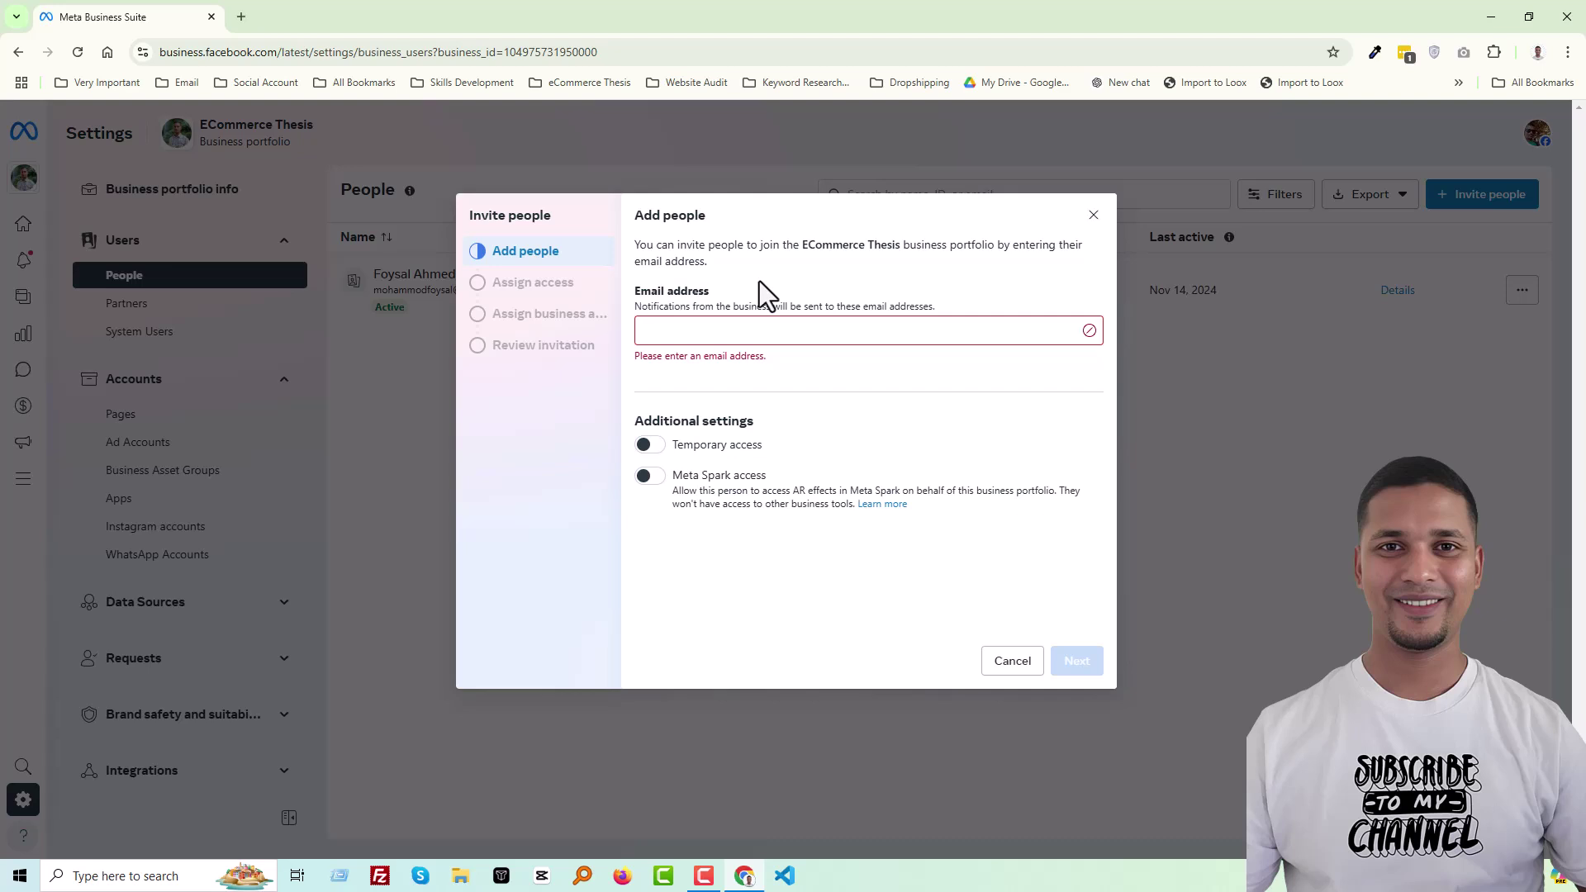
pyautogui.click(714, 329)
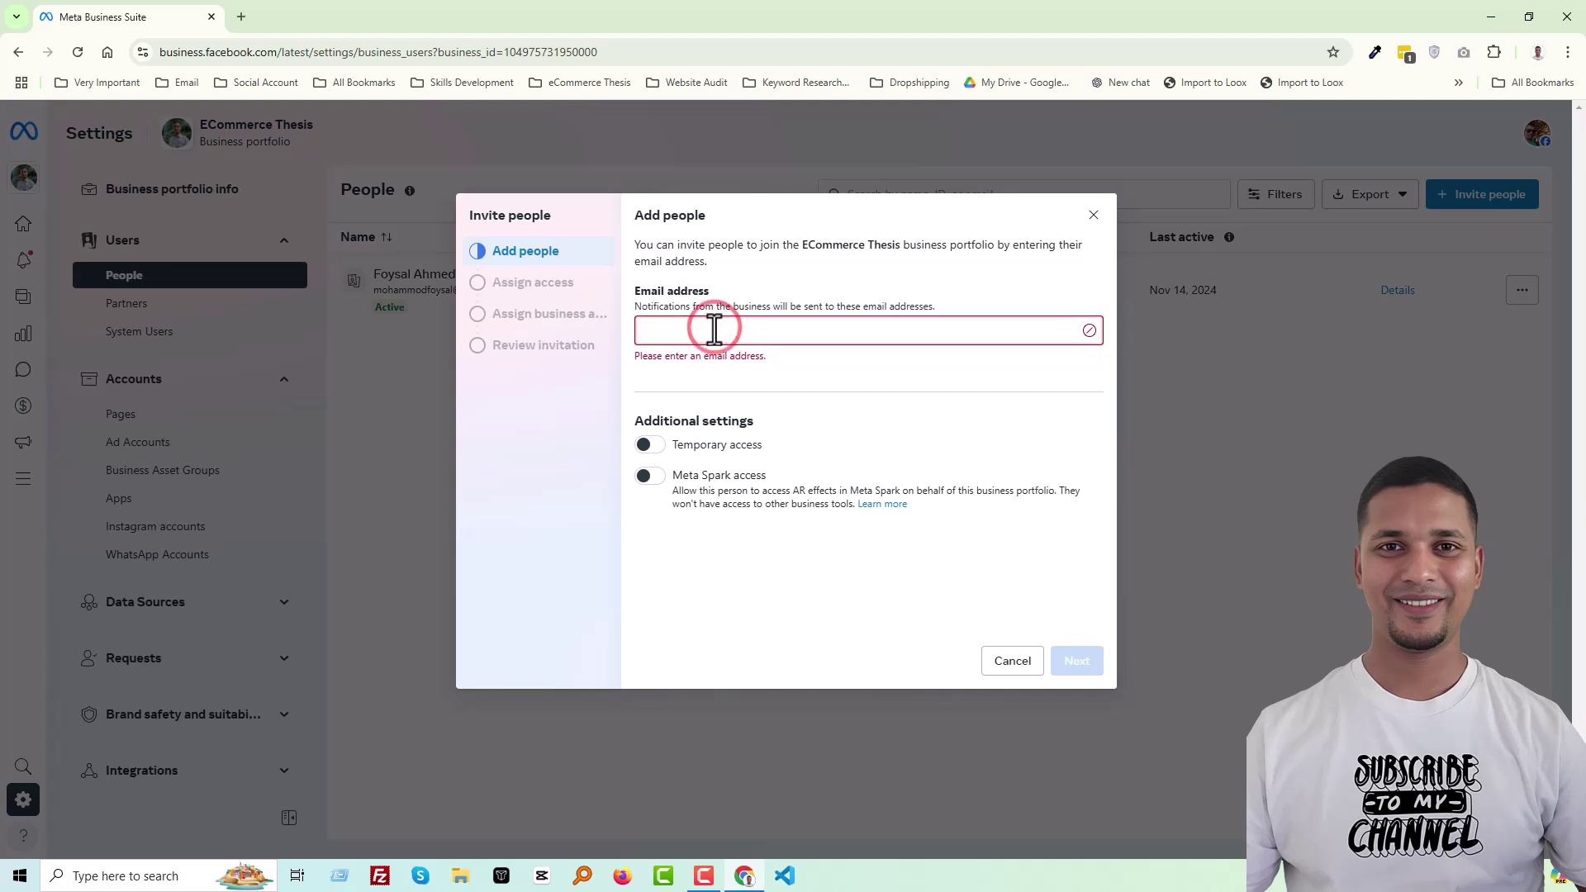
pyautogui.rightClick(714, 331)
pyautogui.click(759, 494)
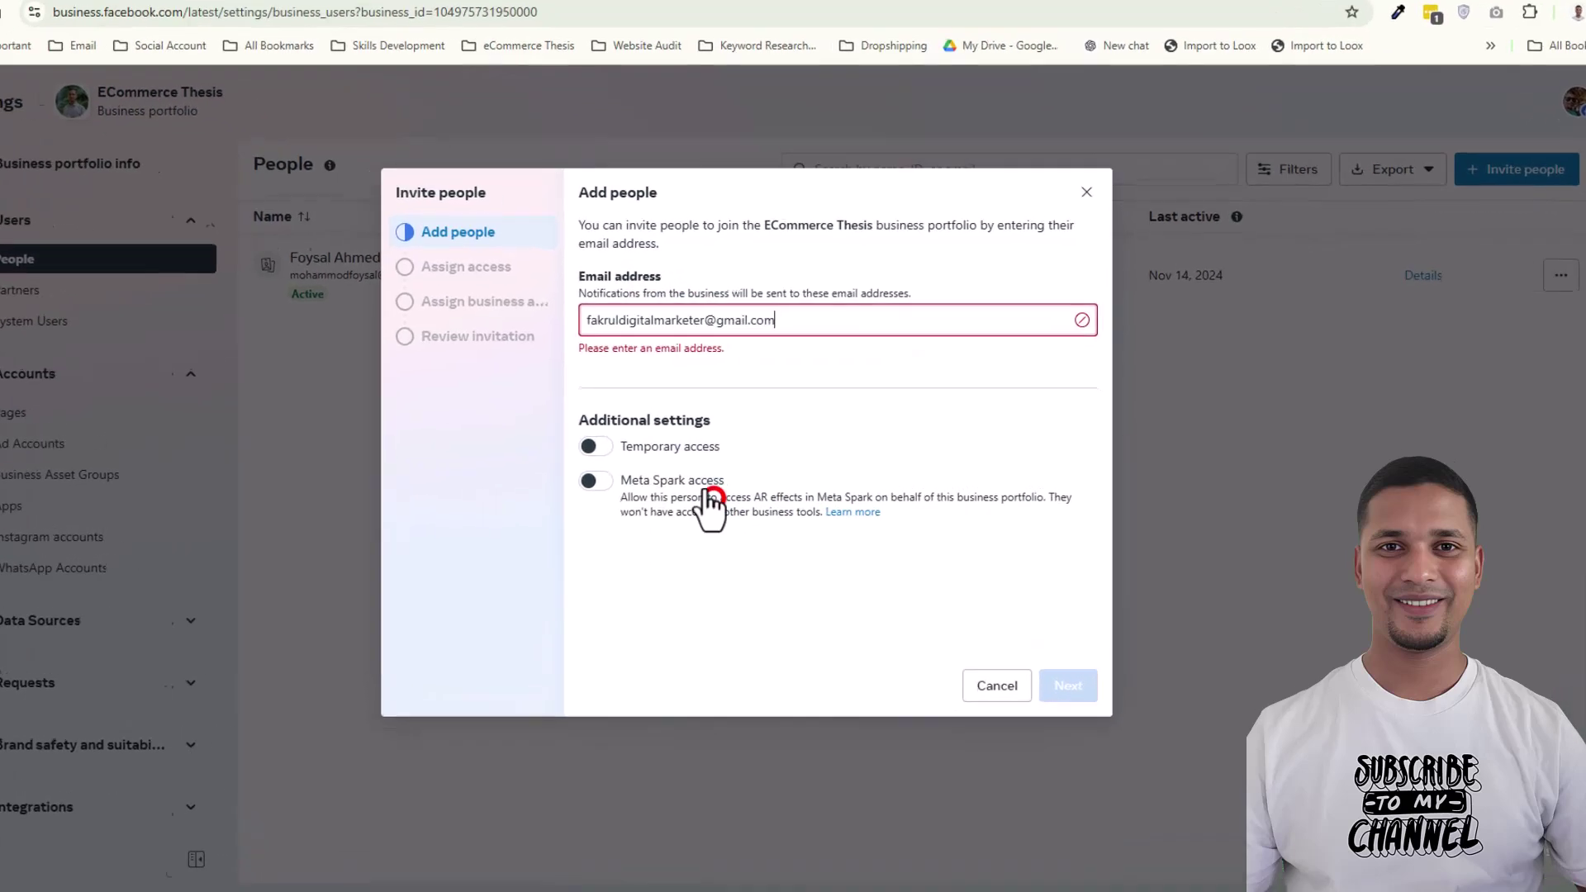
pyautogui.click(877, 367)
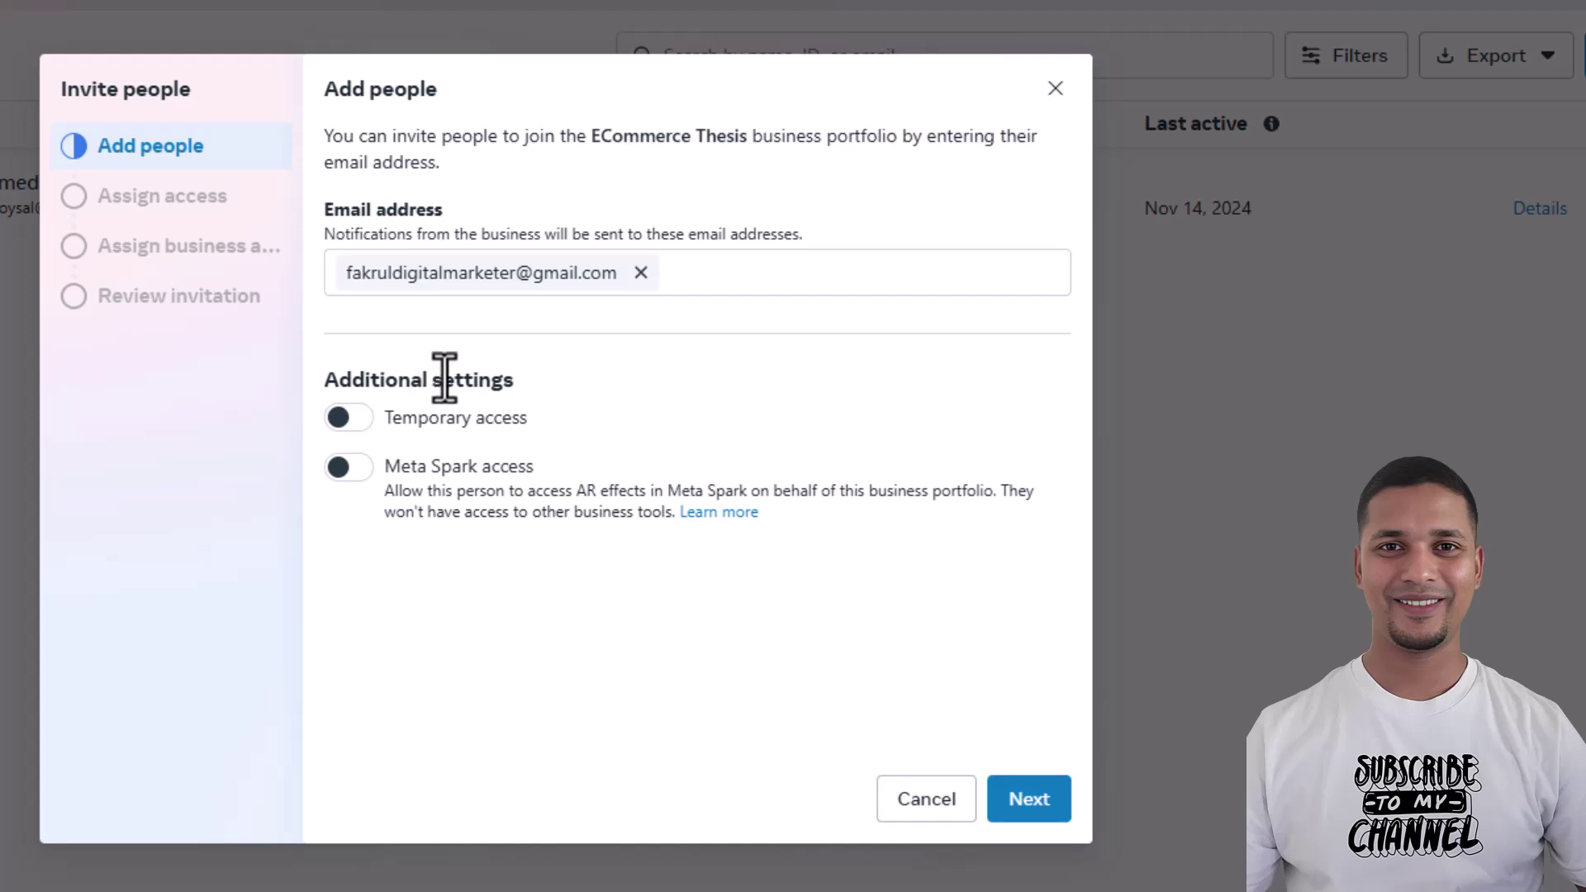
# Leave temporary access switched off, without an expiration date, and continue to access assignment
pyautogui.click(341, 418)
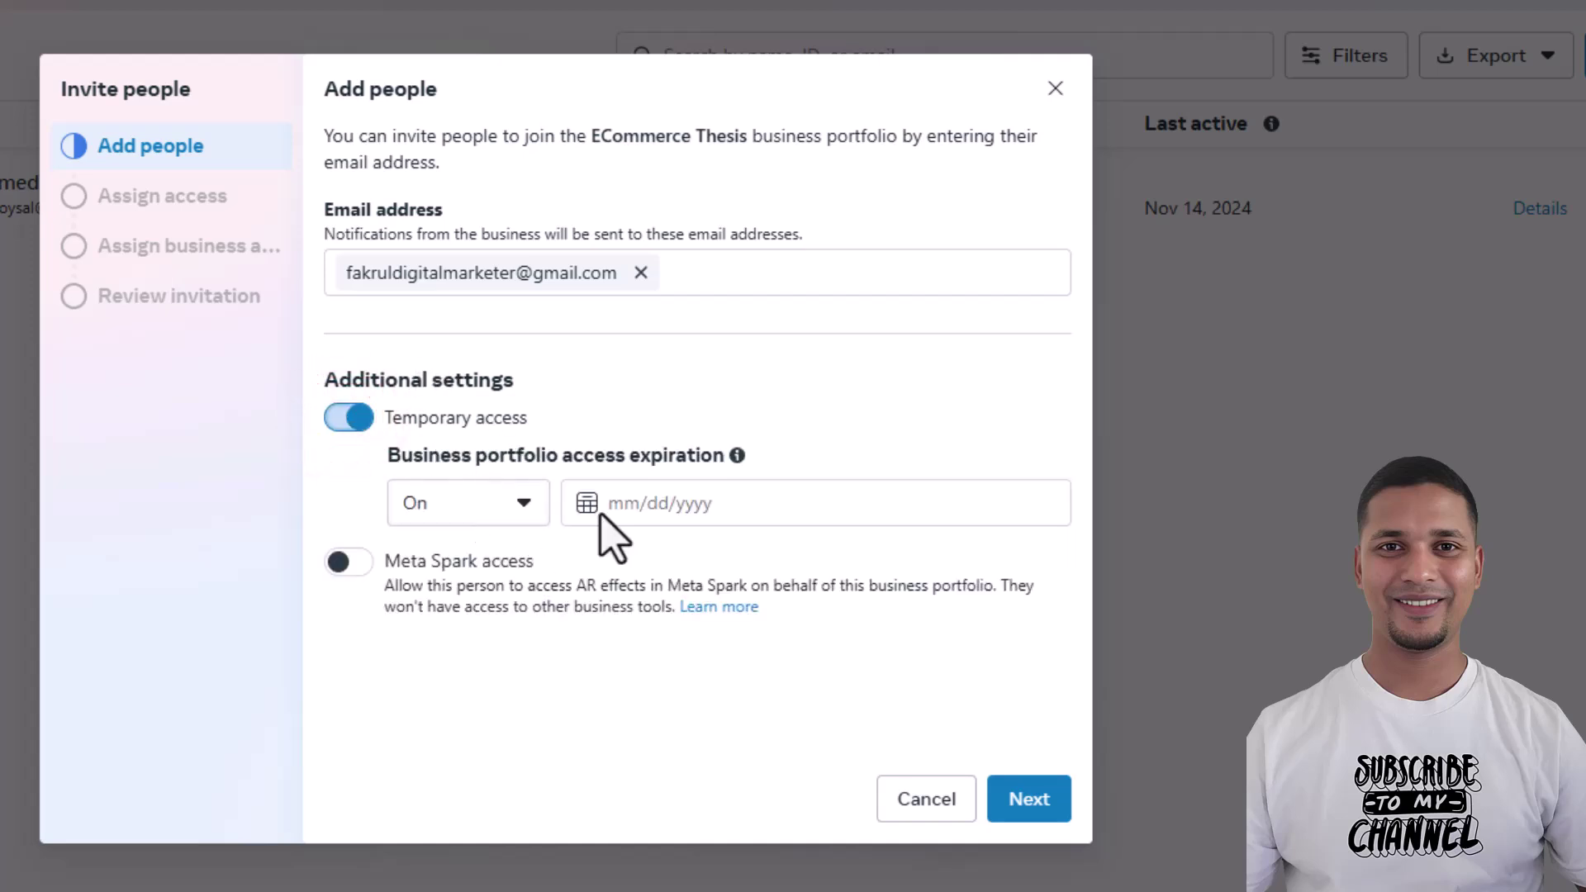
pyautogui.click(624, 503)
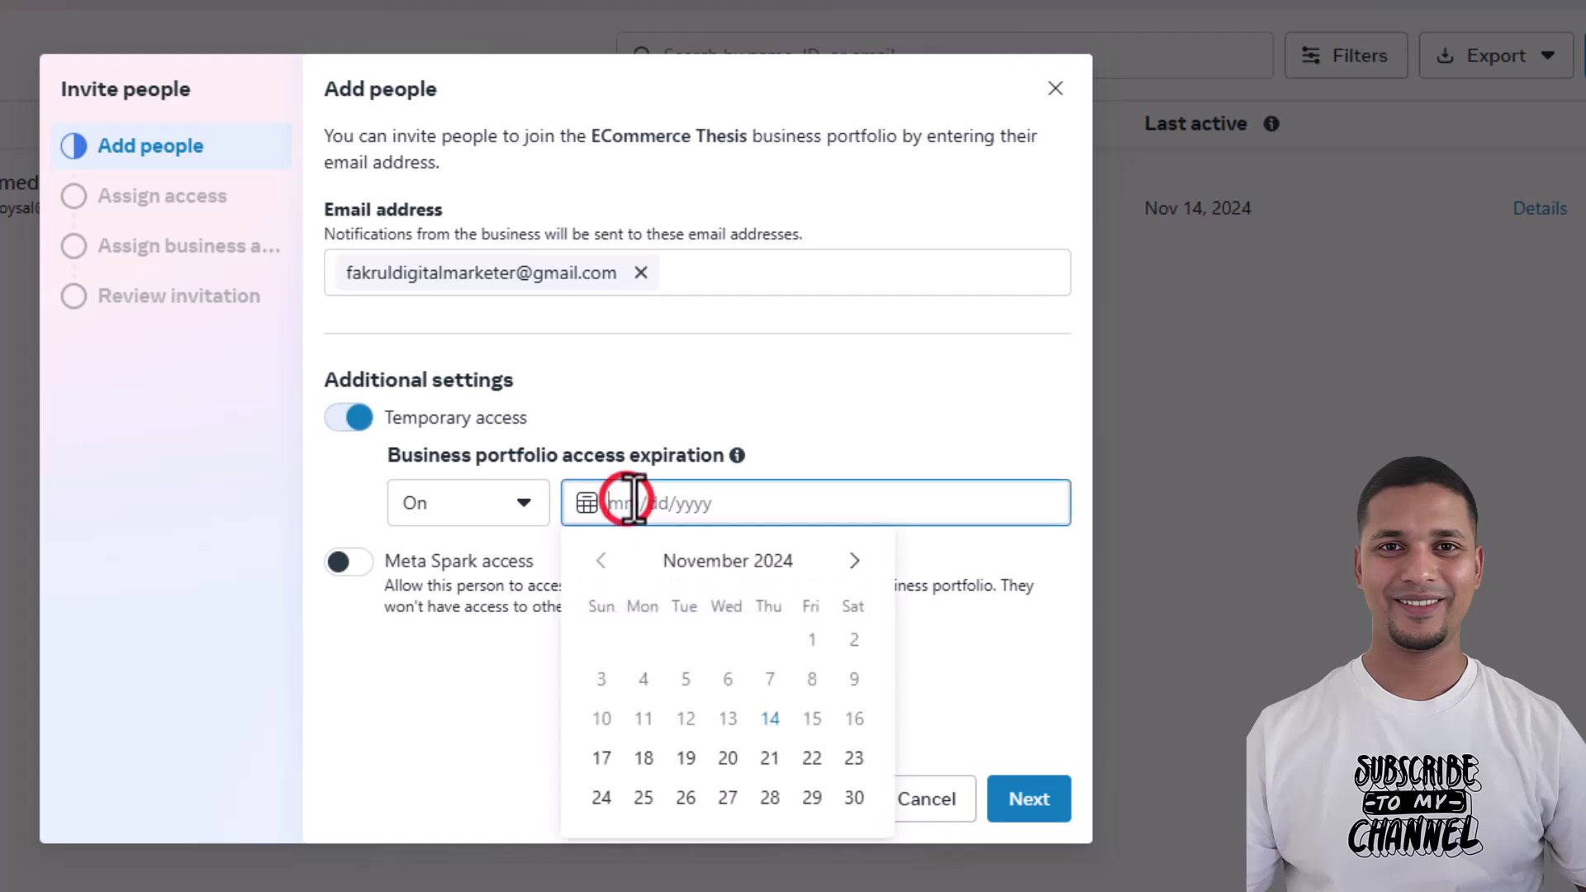
pyautogui.click(857, 434)
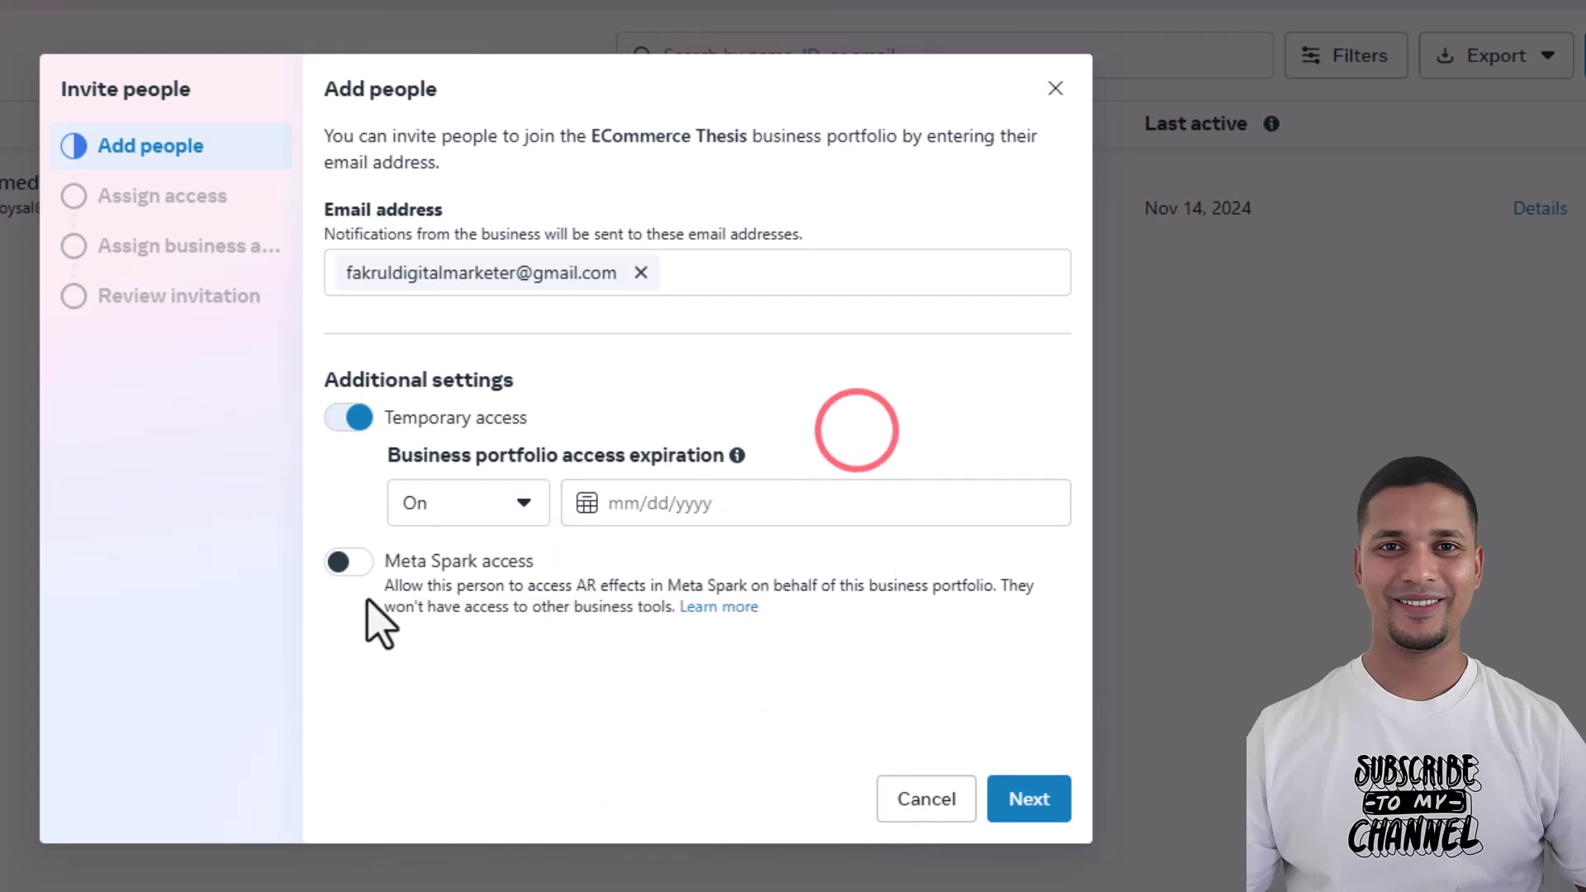
pyautogui.click(344, 419)
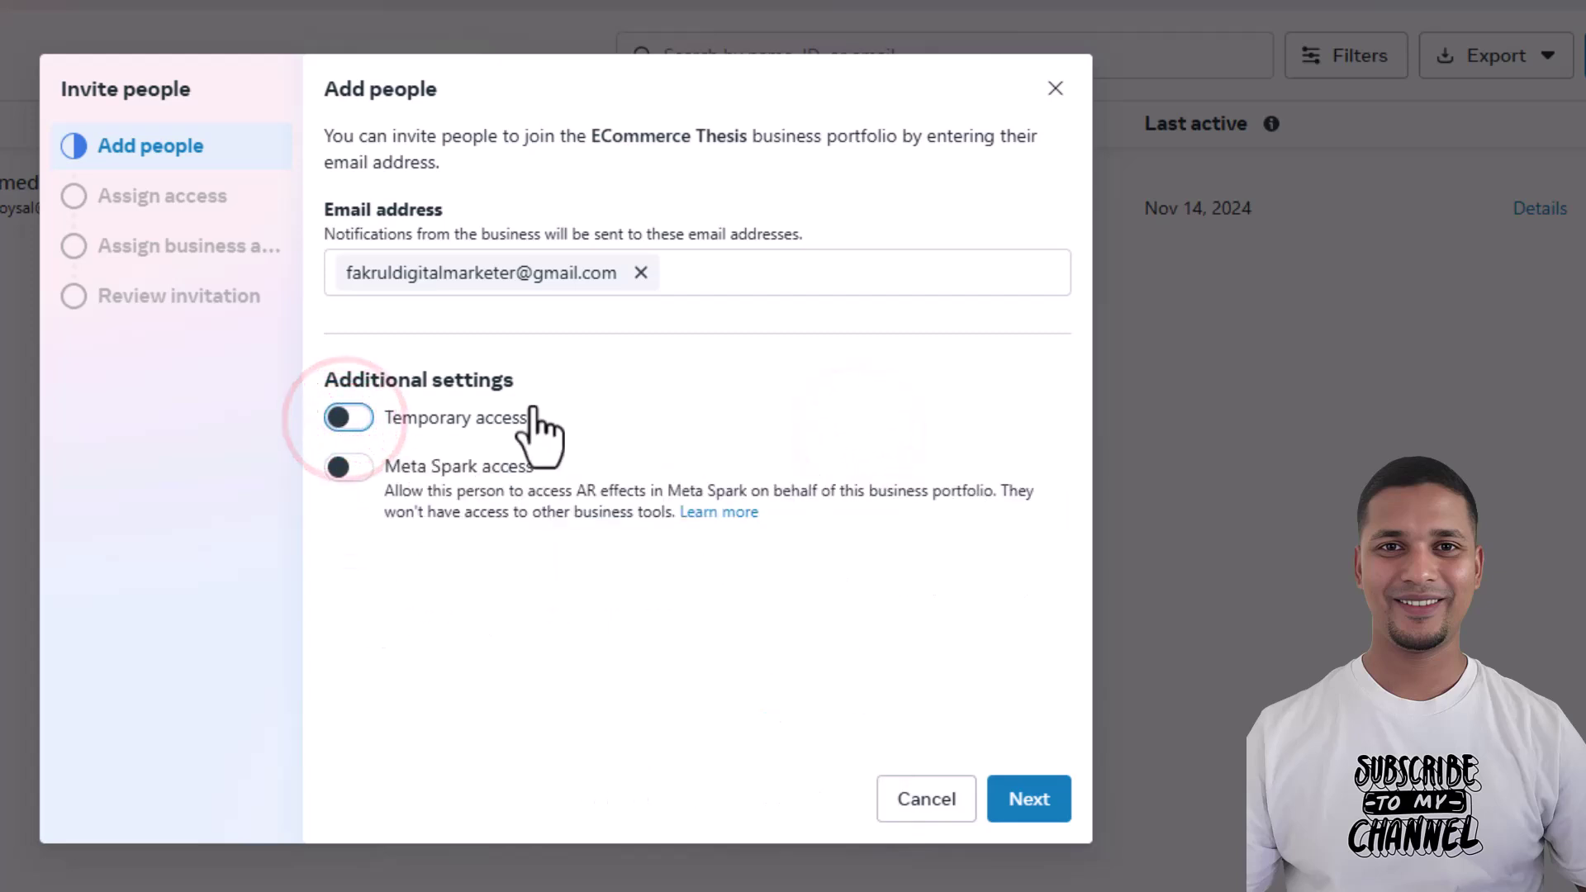
pyautogui.click(602, 381)
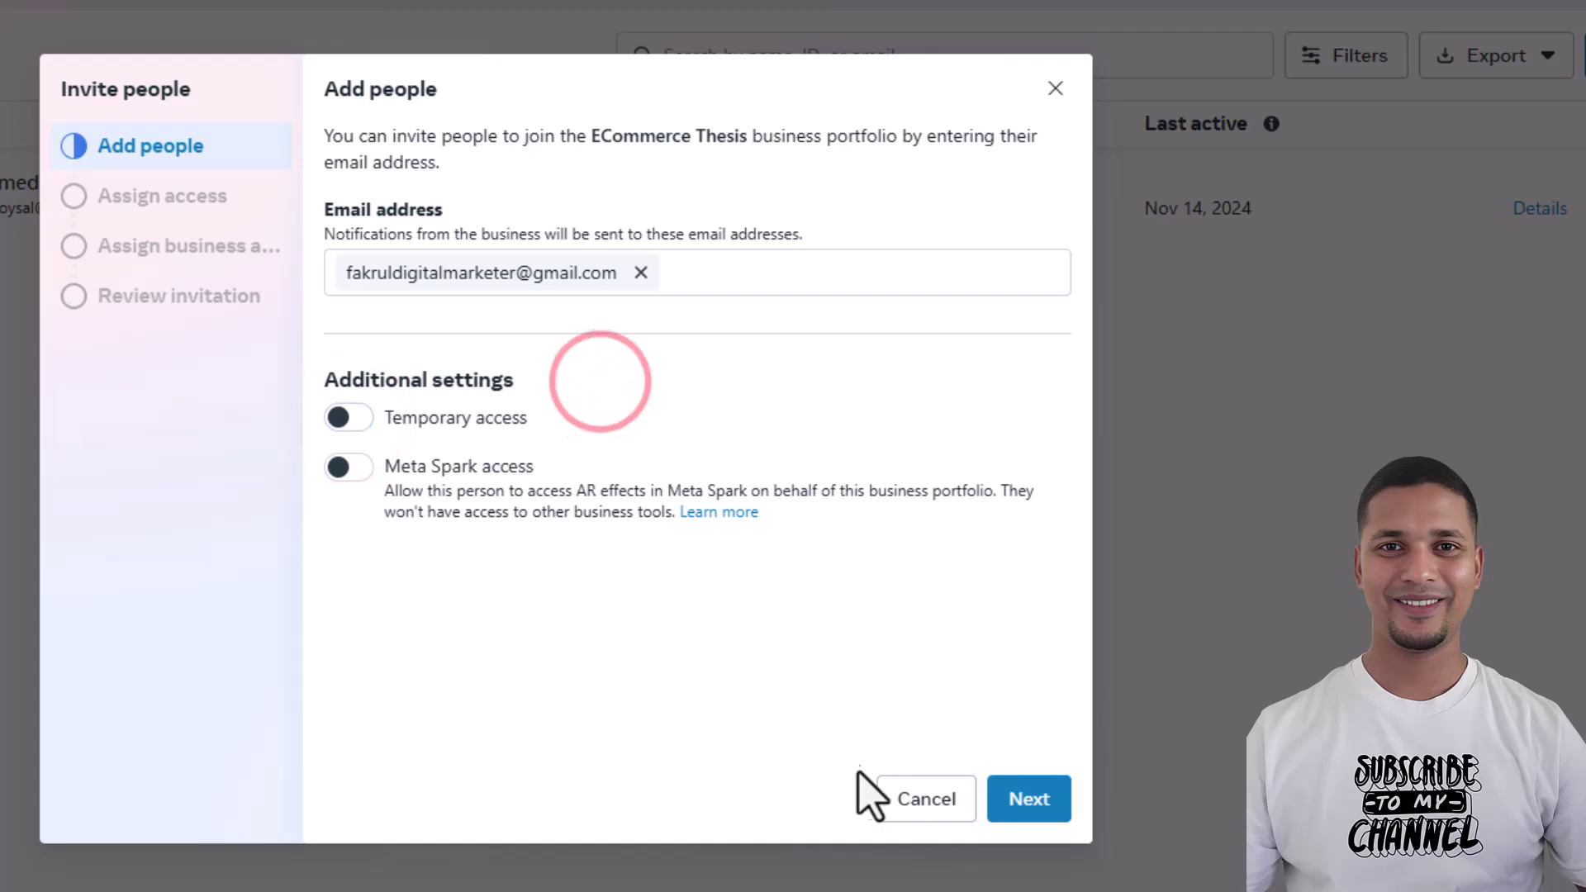
pyautogui.click(1028, 793)
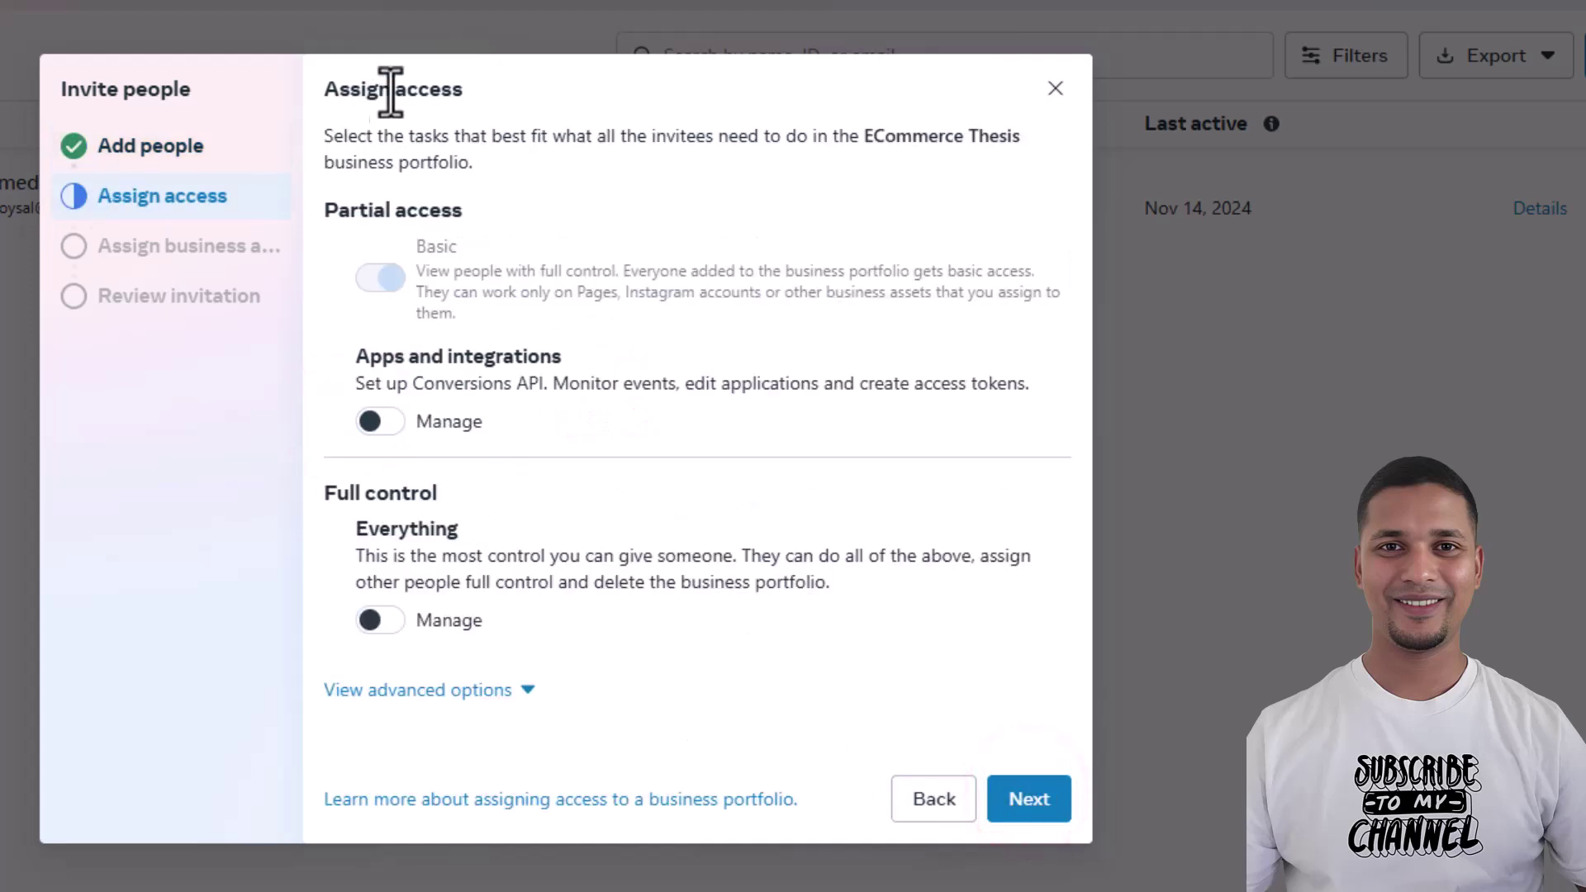
# Grant the invitee Full control over everything in the portfolio
pyautogui.moveTo(447, 293)
pyautogui.click(371, 423)
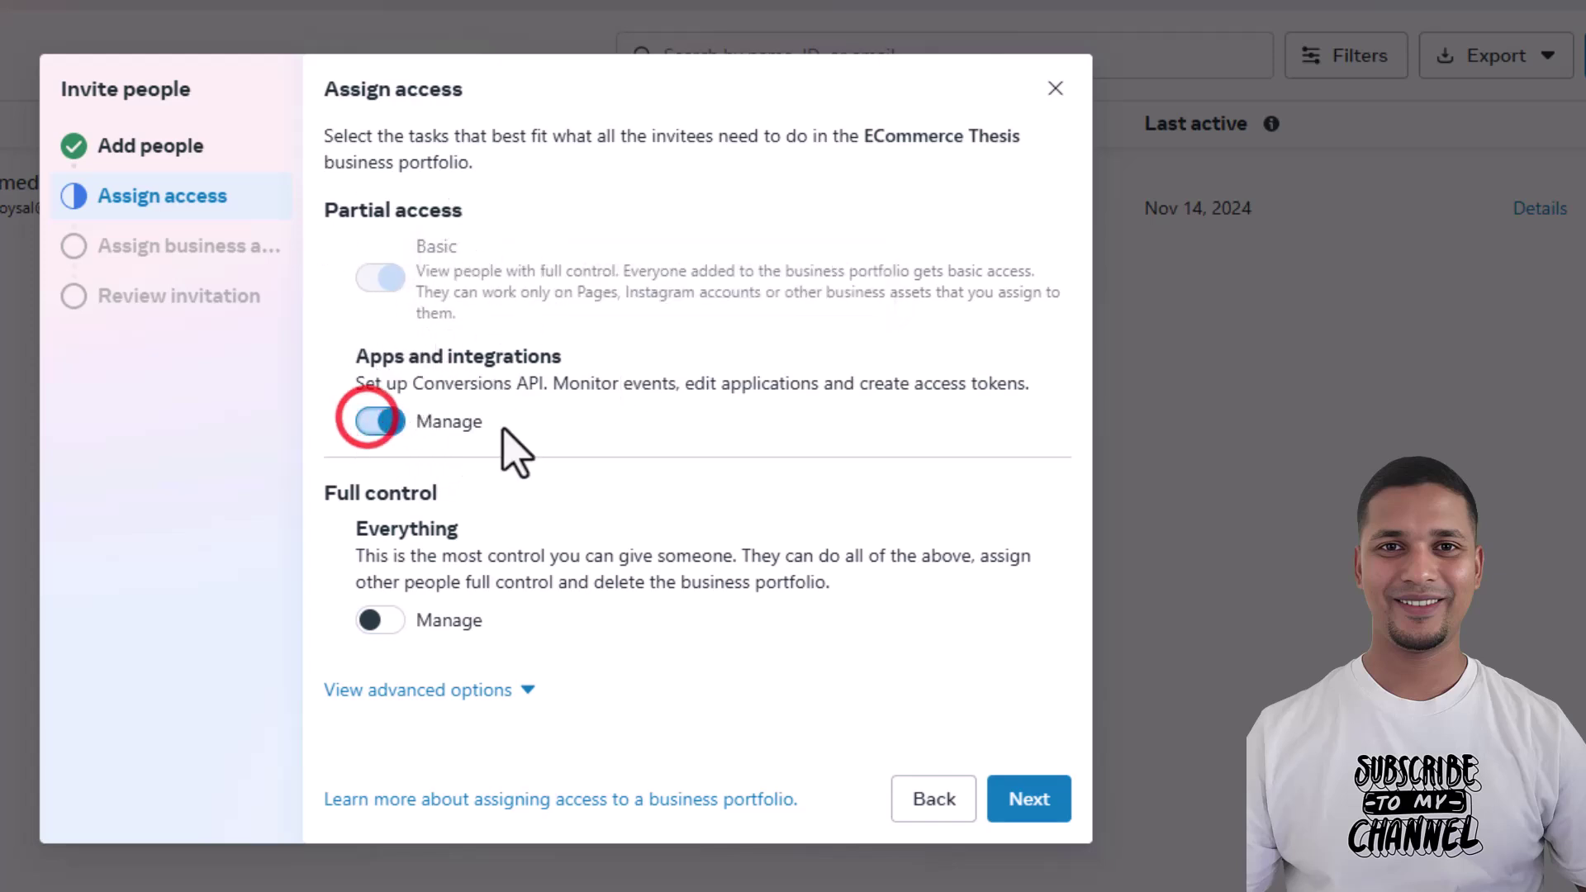
pyautogui.click(374, 621)
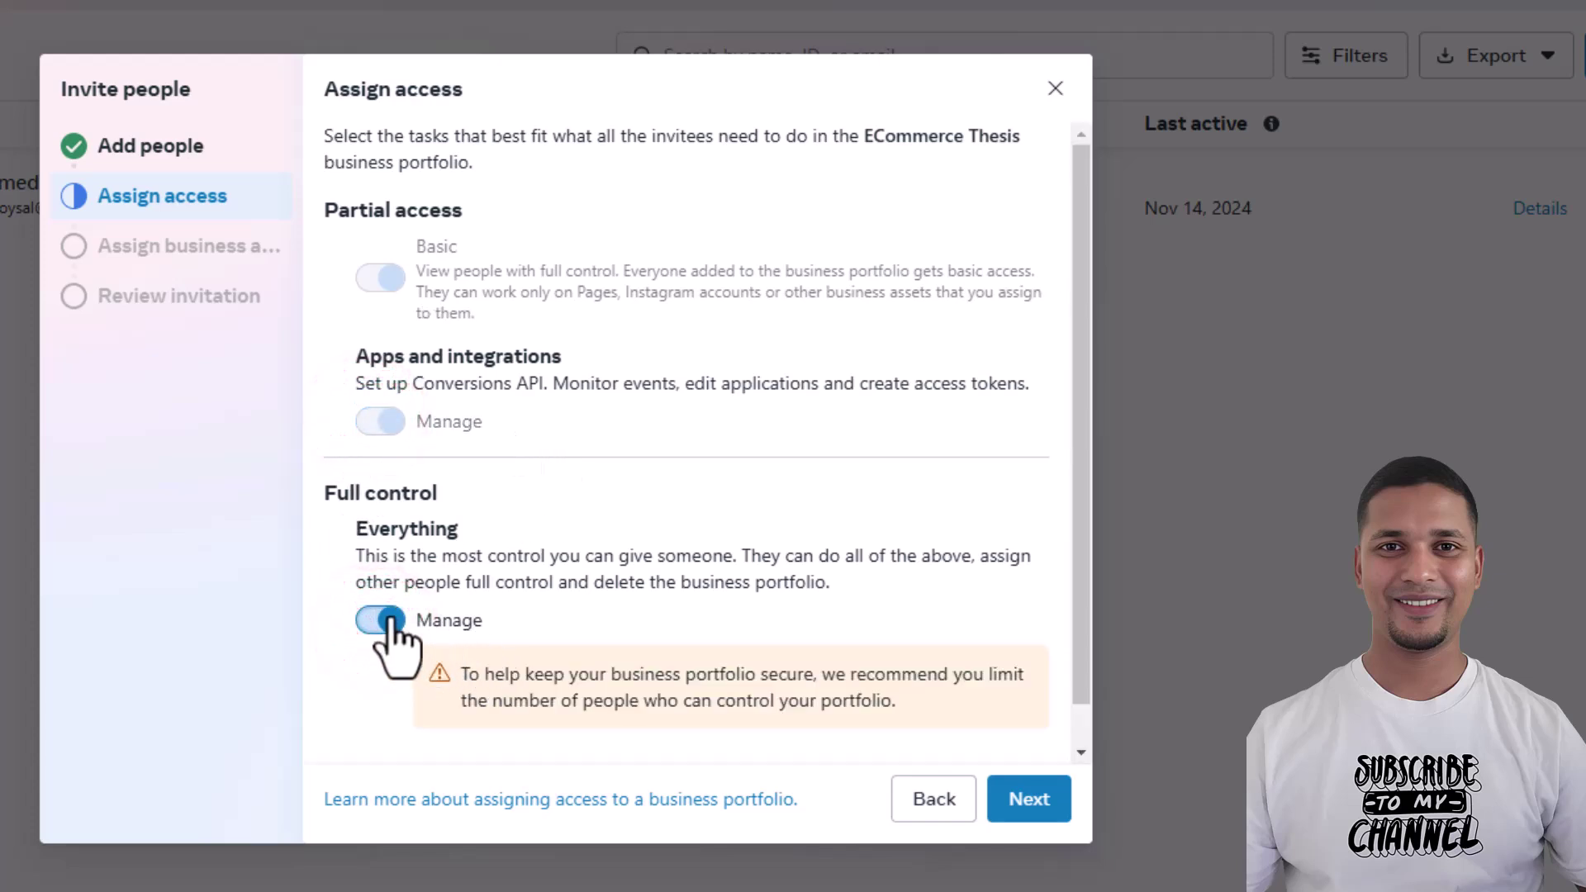
pyautogui.click(380, 620)
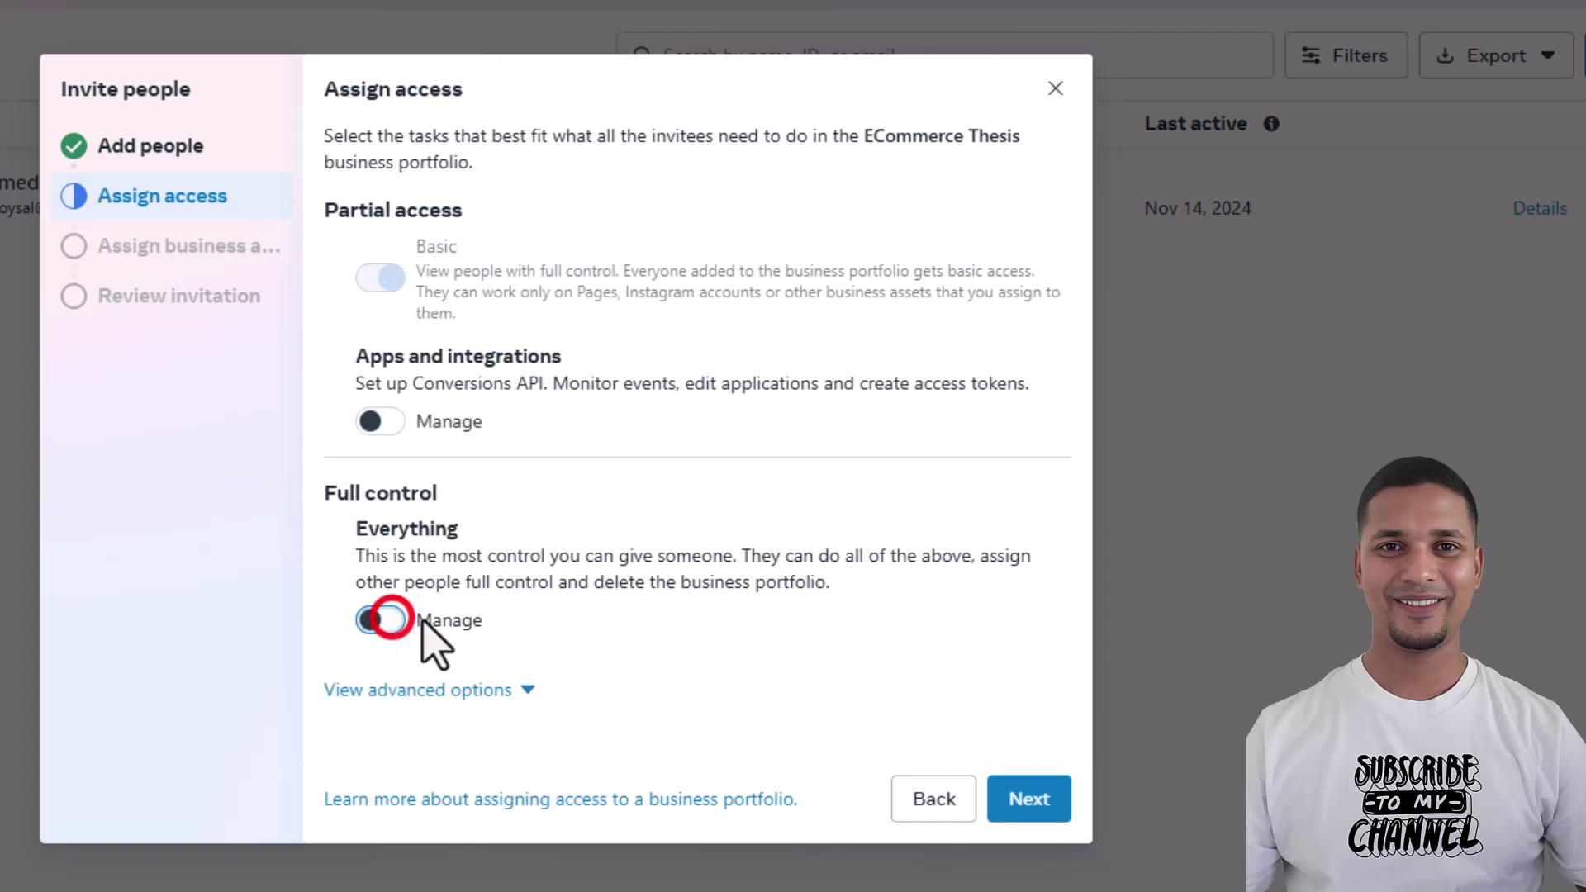
pyautogui.click(476, 690)
pyautogui.scroll(-2, 531, 708)
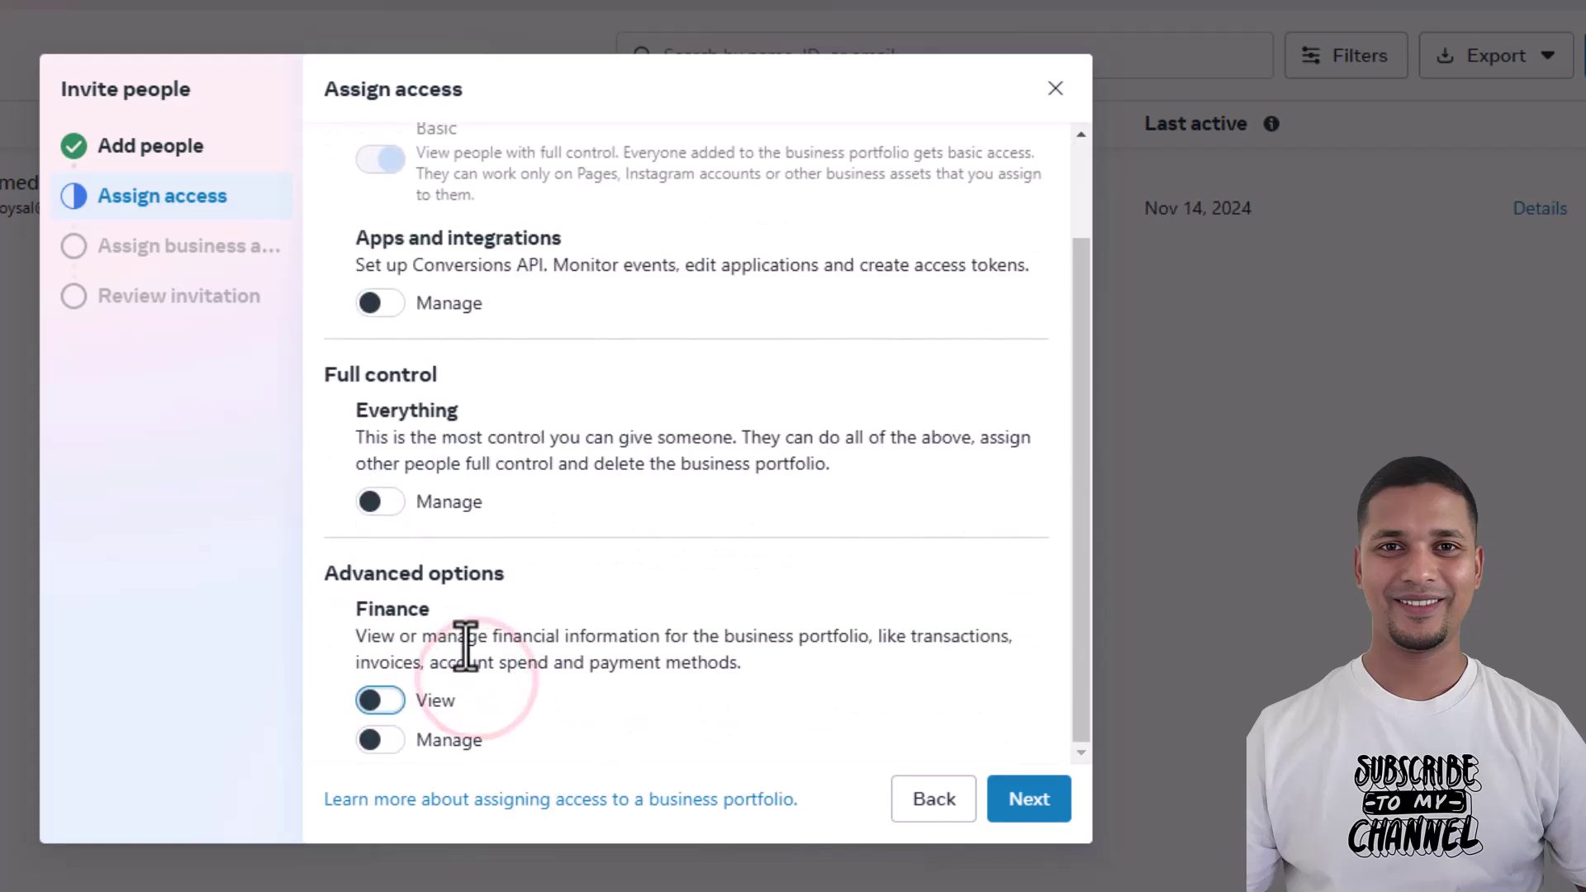
pyautogui.scroll(2, 329, 533)
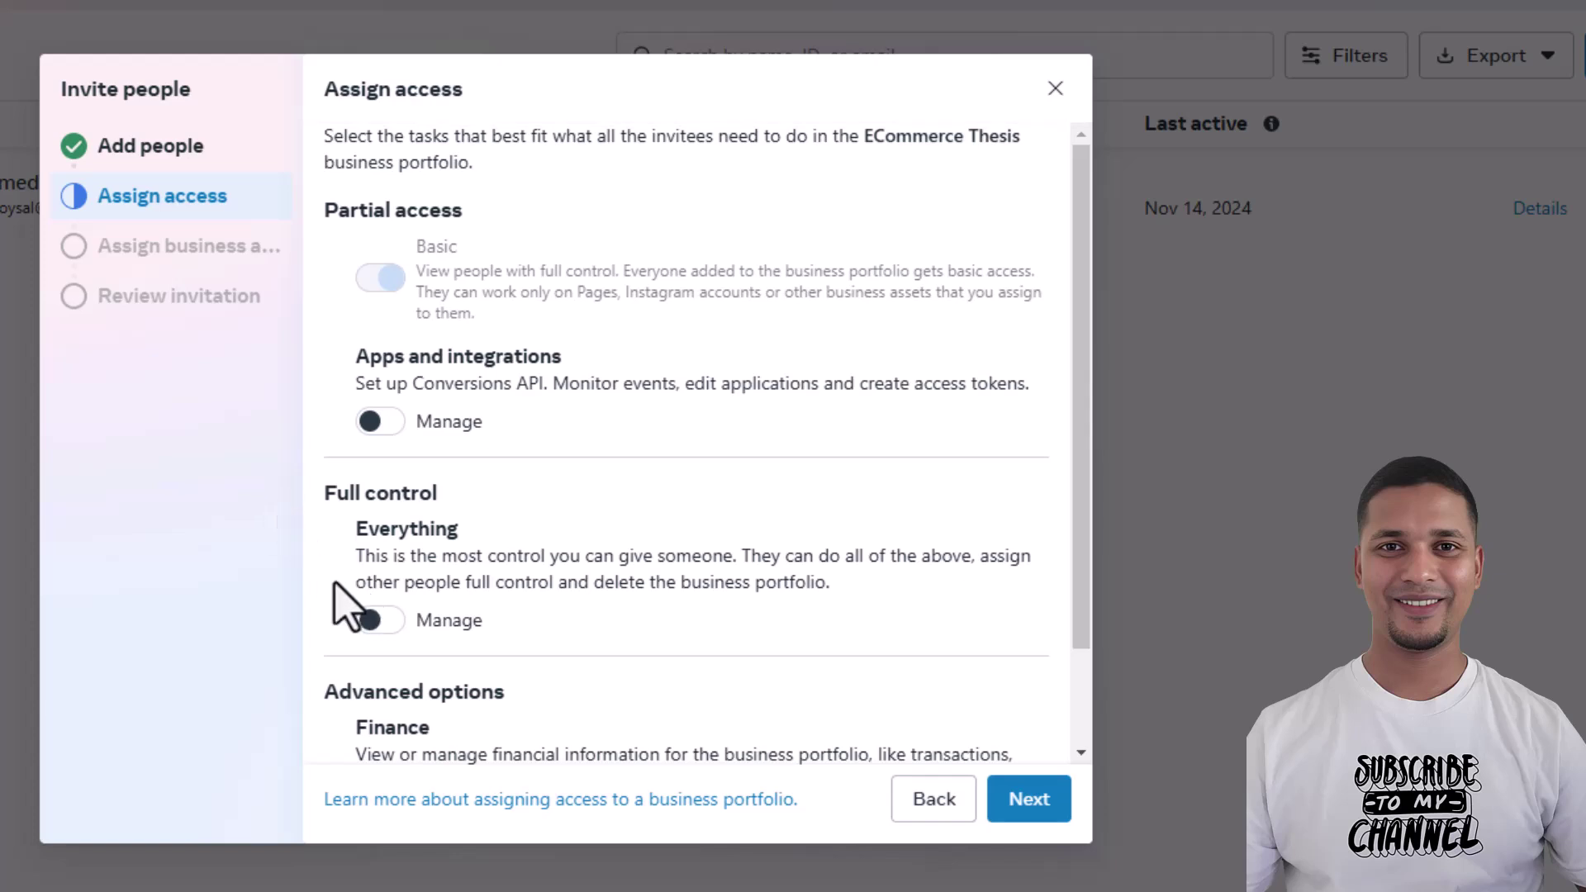
pyautogui.click(372, 613)
# Enable Finance View and Manage permissions in the advanced options
pyautogui.scroll(-3, 476, 557)
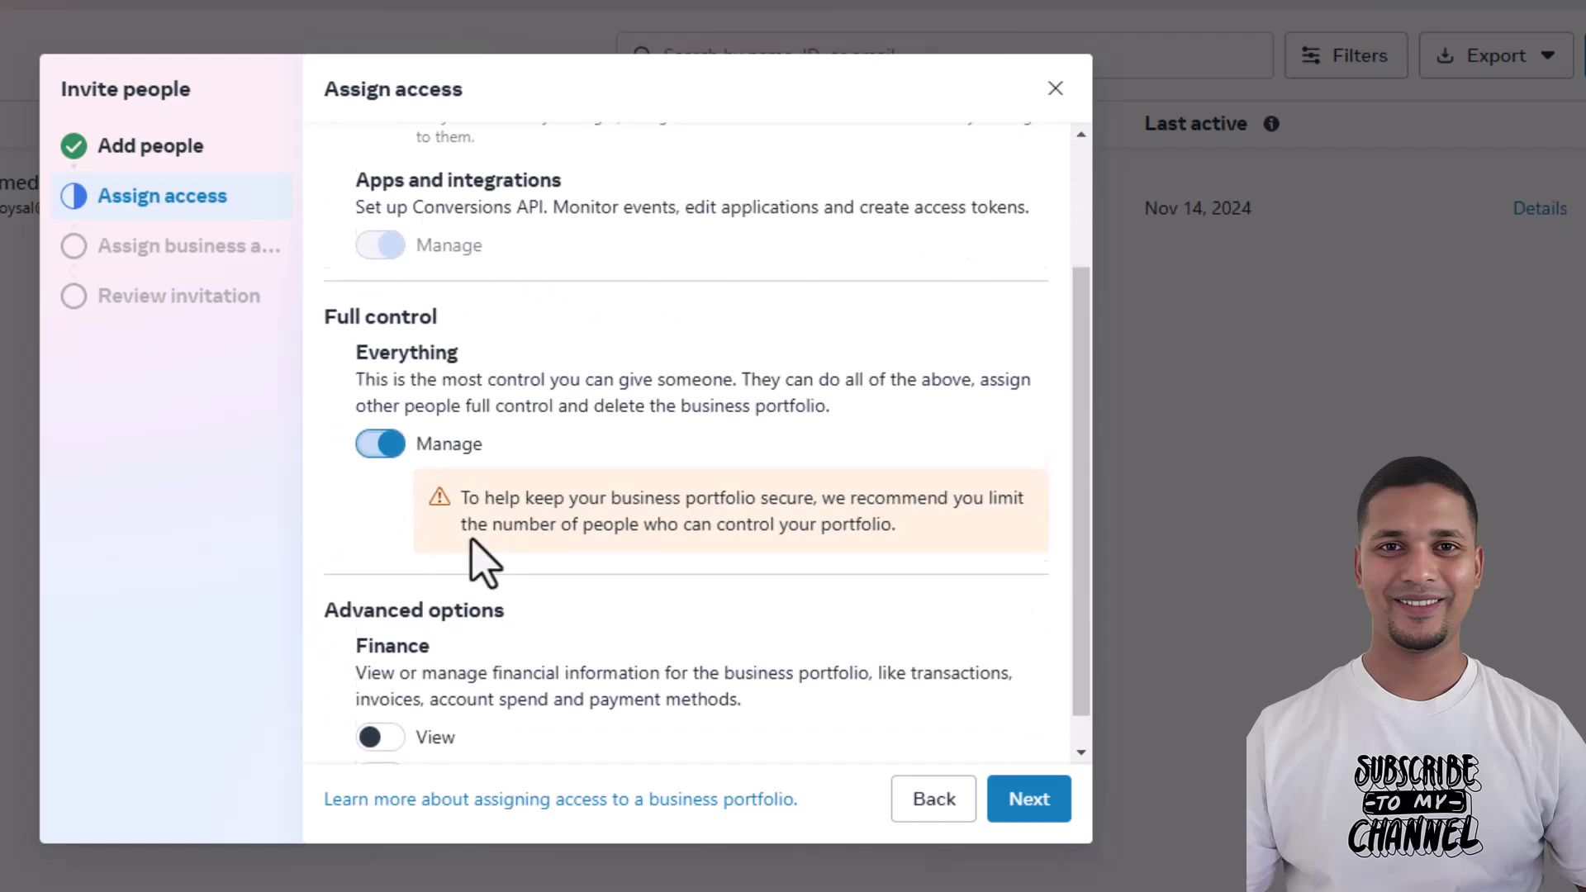
pyautogui.click(373, 699)
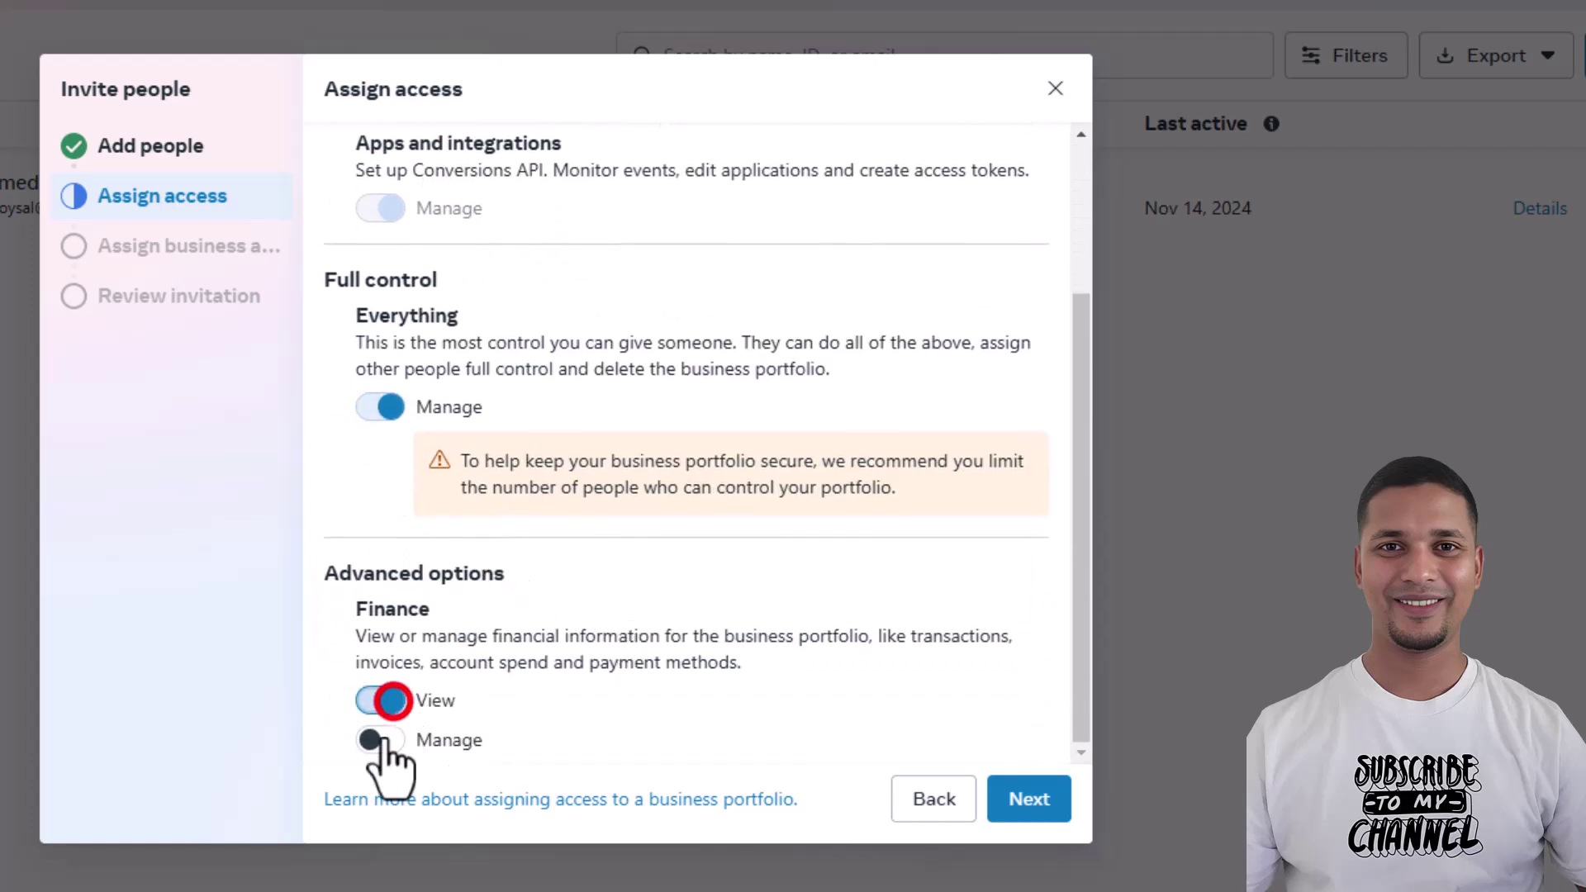
pyautogui.click(382, 738)
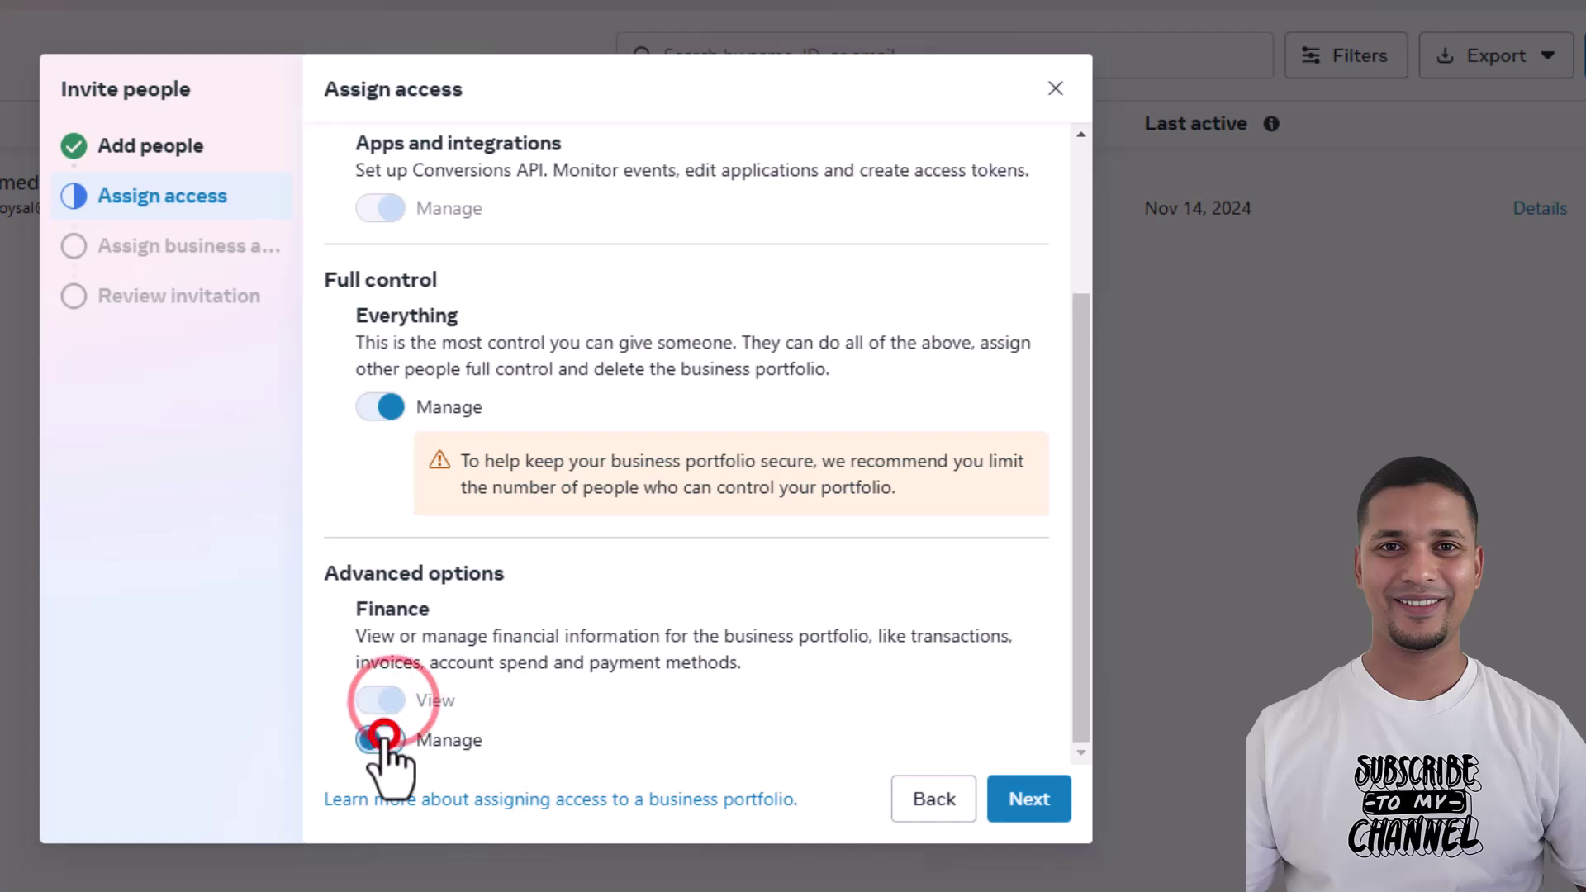
# Add the first Facebook Page as a business asset for the invitee
pyautogui.click(1028, 799)
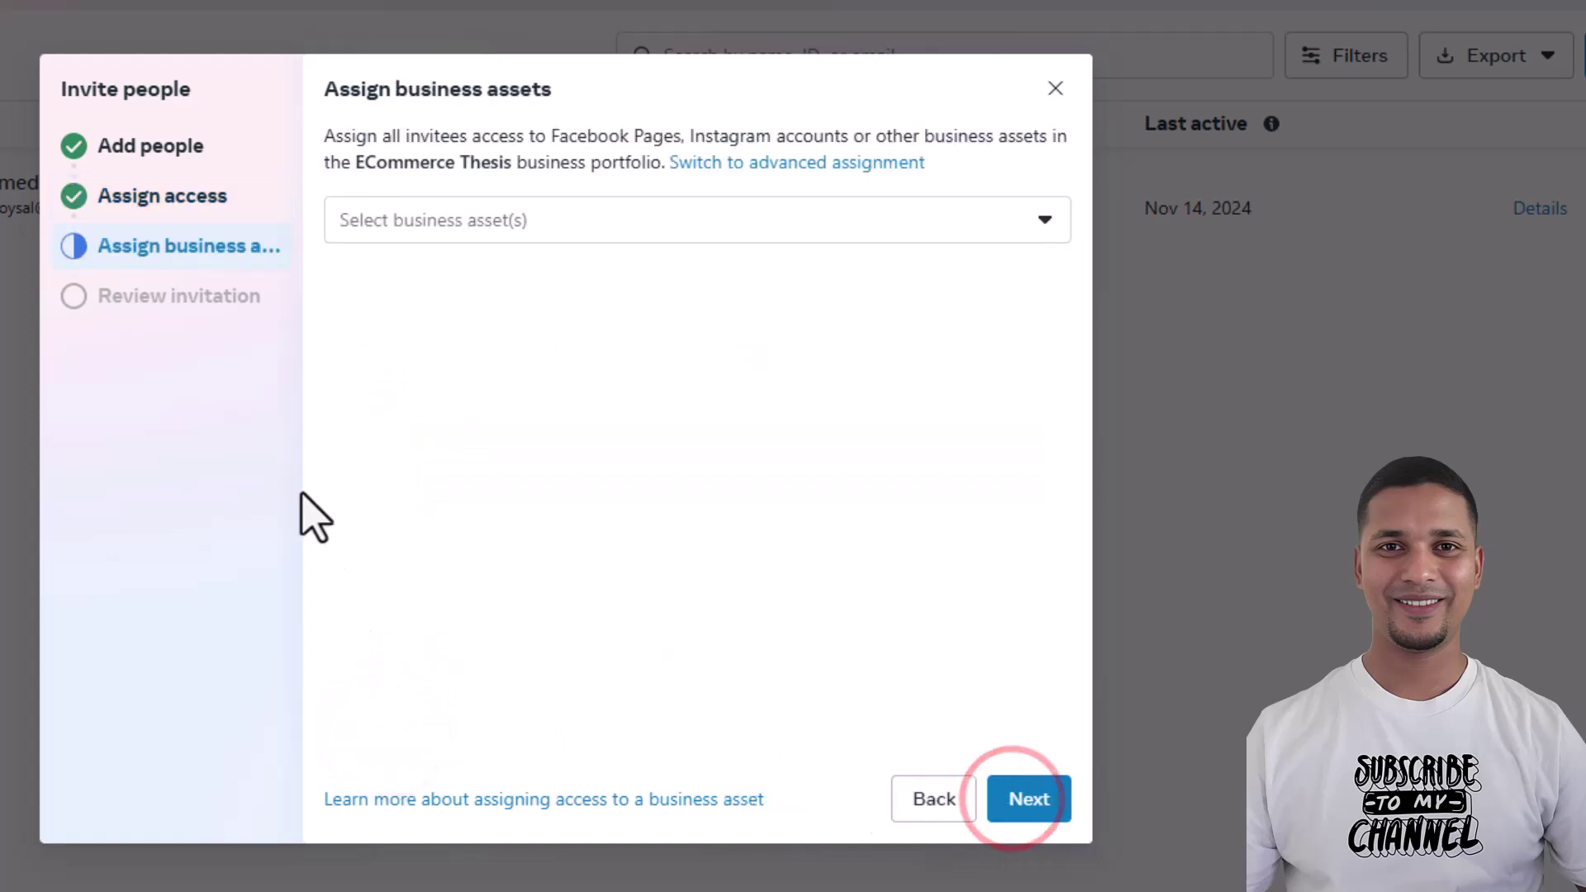
pyautogui.click(574, 218)
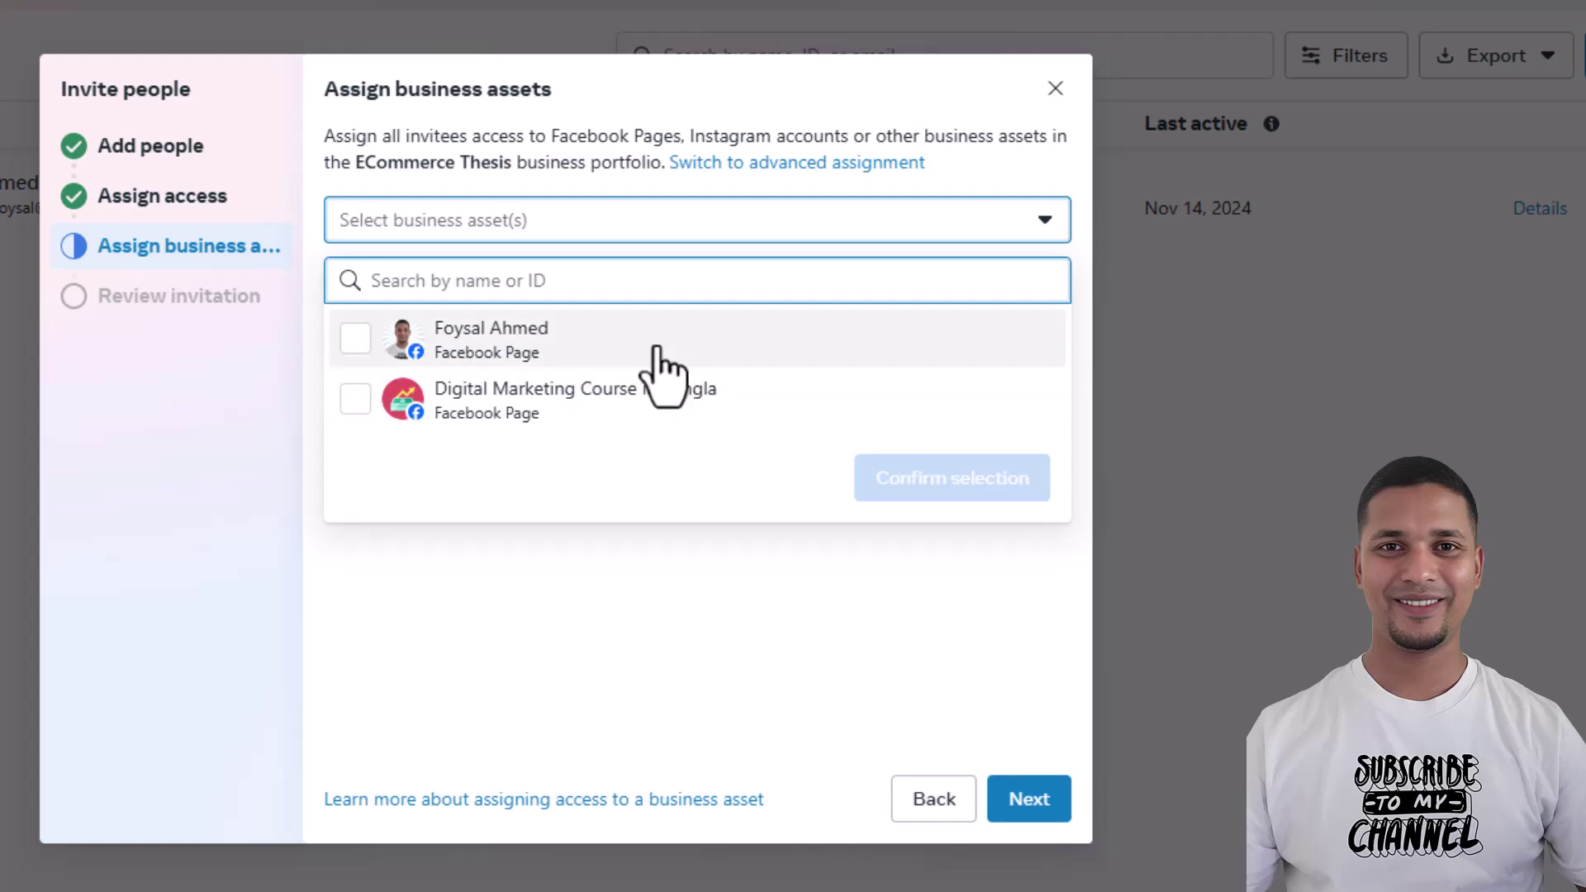
pyautogui.click(657, 340)
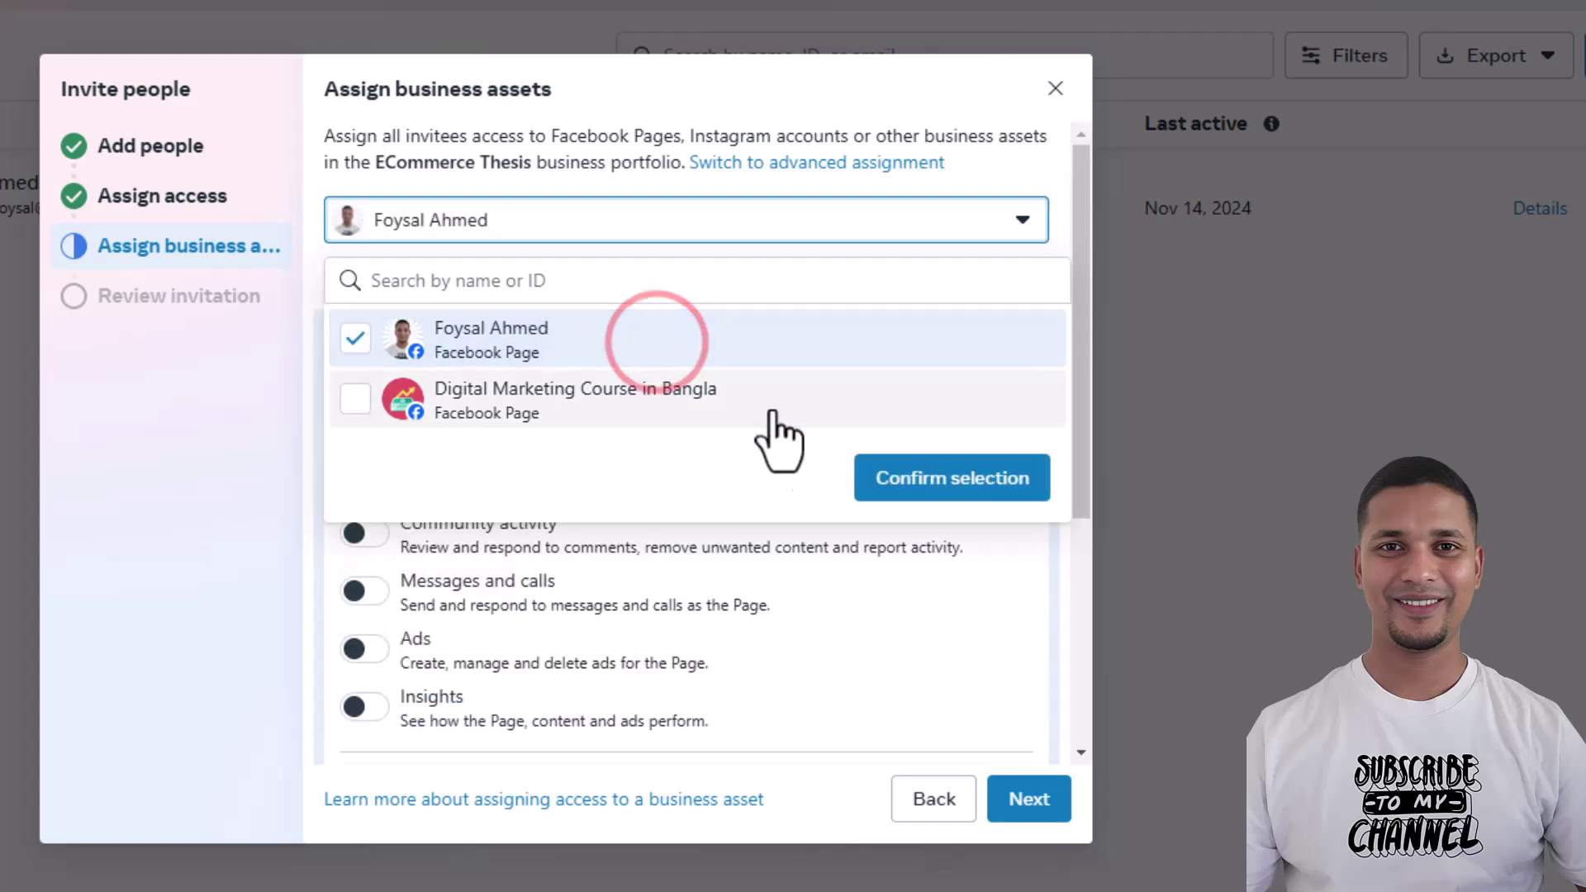
pyautogui.click(968, 479)
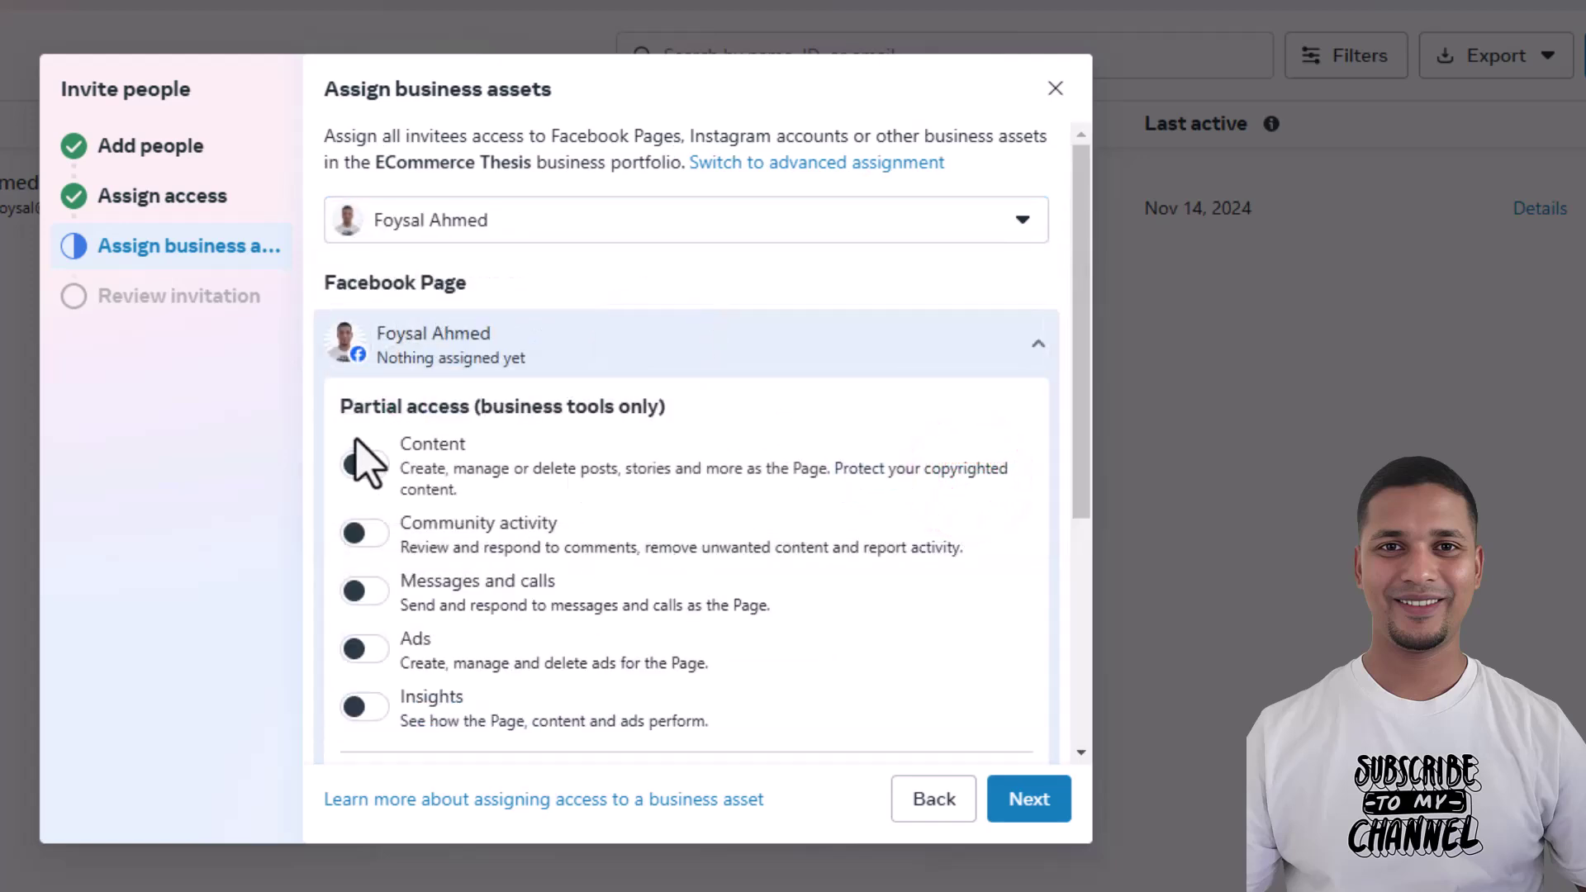
# Give full control over that Facebook Page and proceed to the invitation review
pyautogui.scroll(-4, 529, 463)
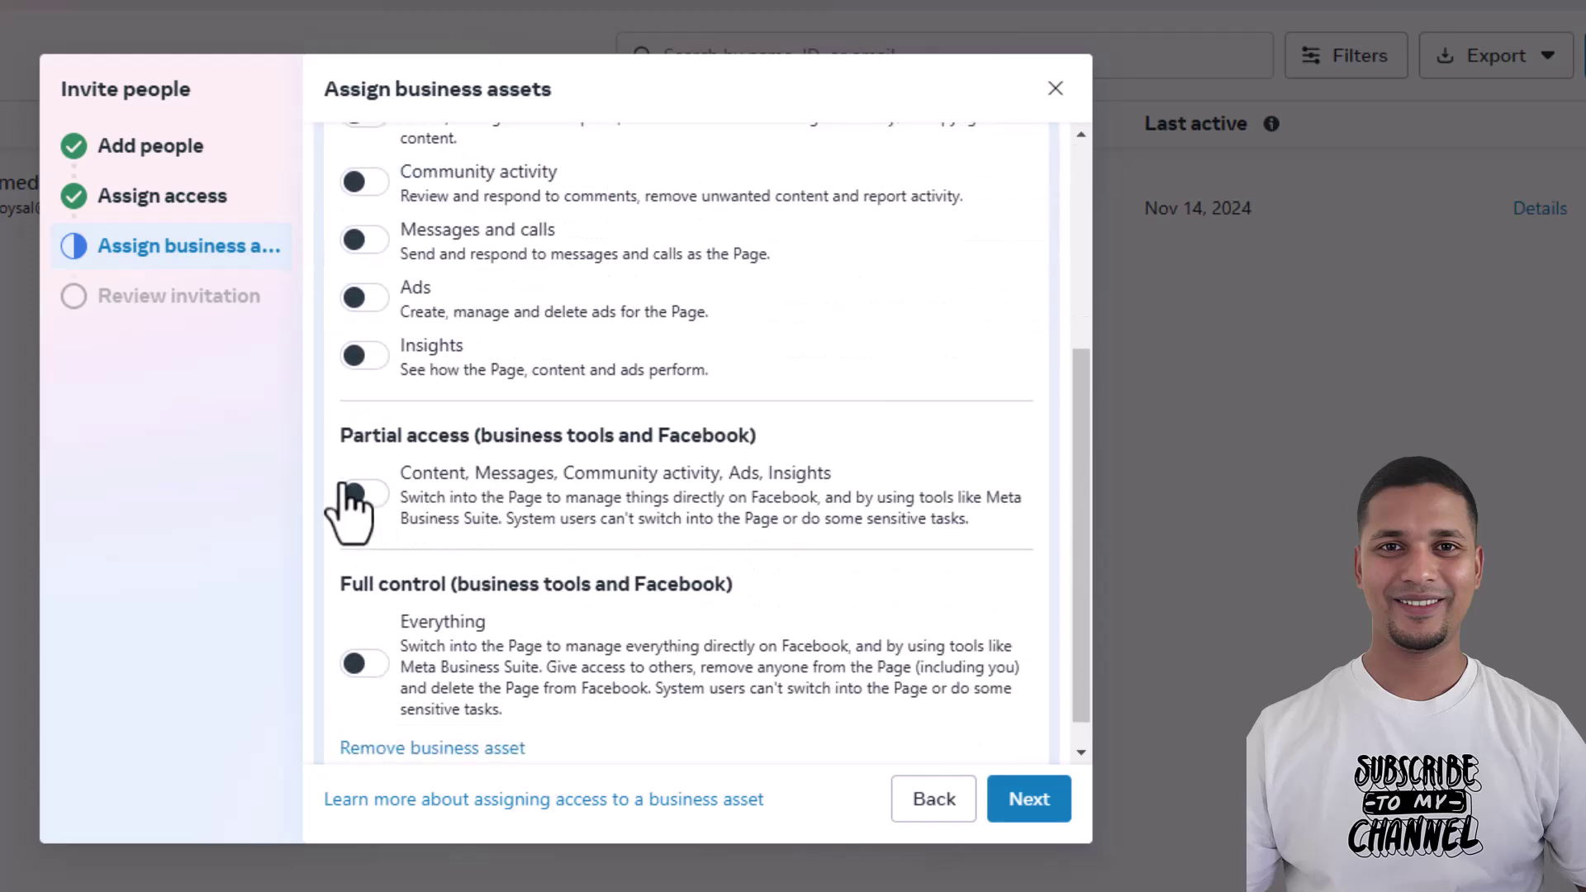
pyautogui.click(363, 664)
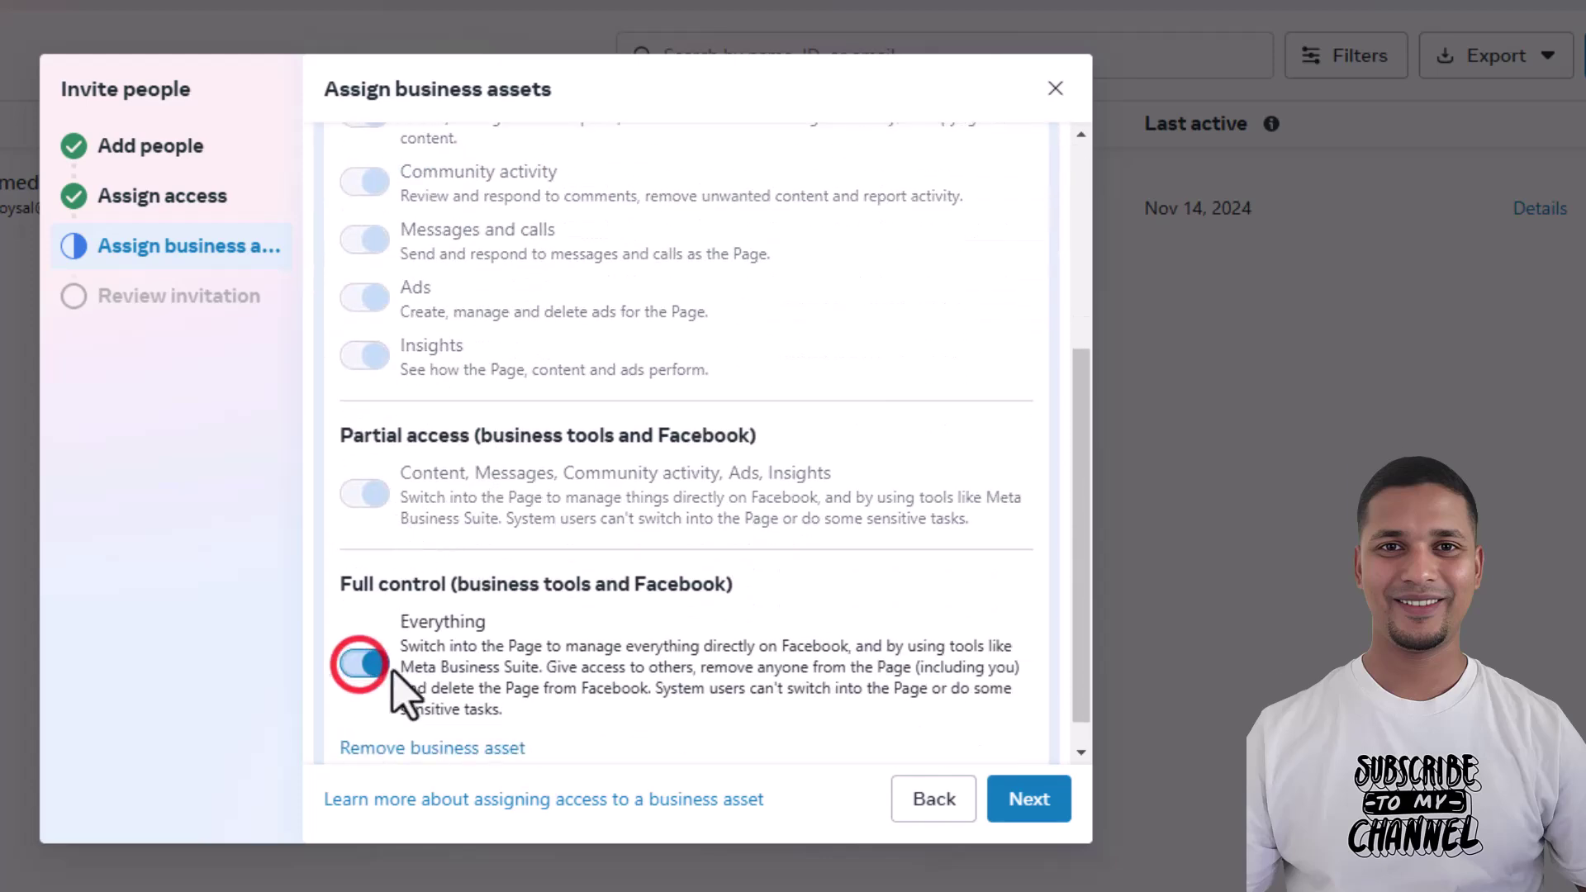
pyautogui.scroll(-1, 507, 602)
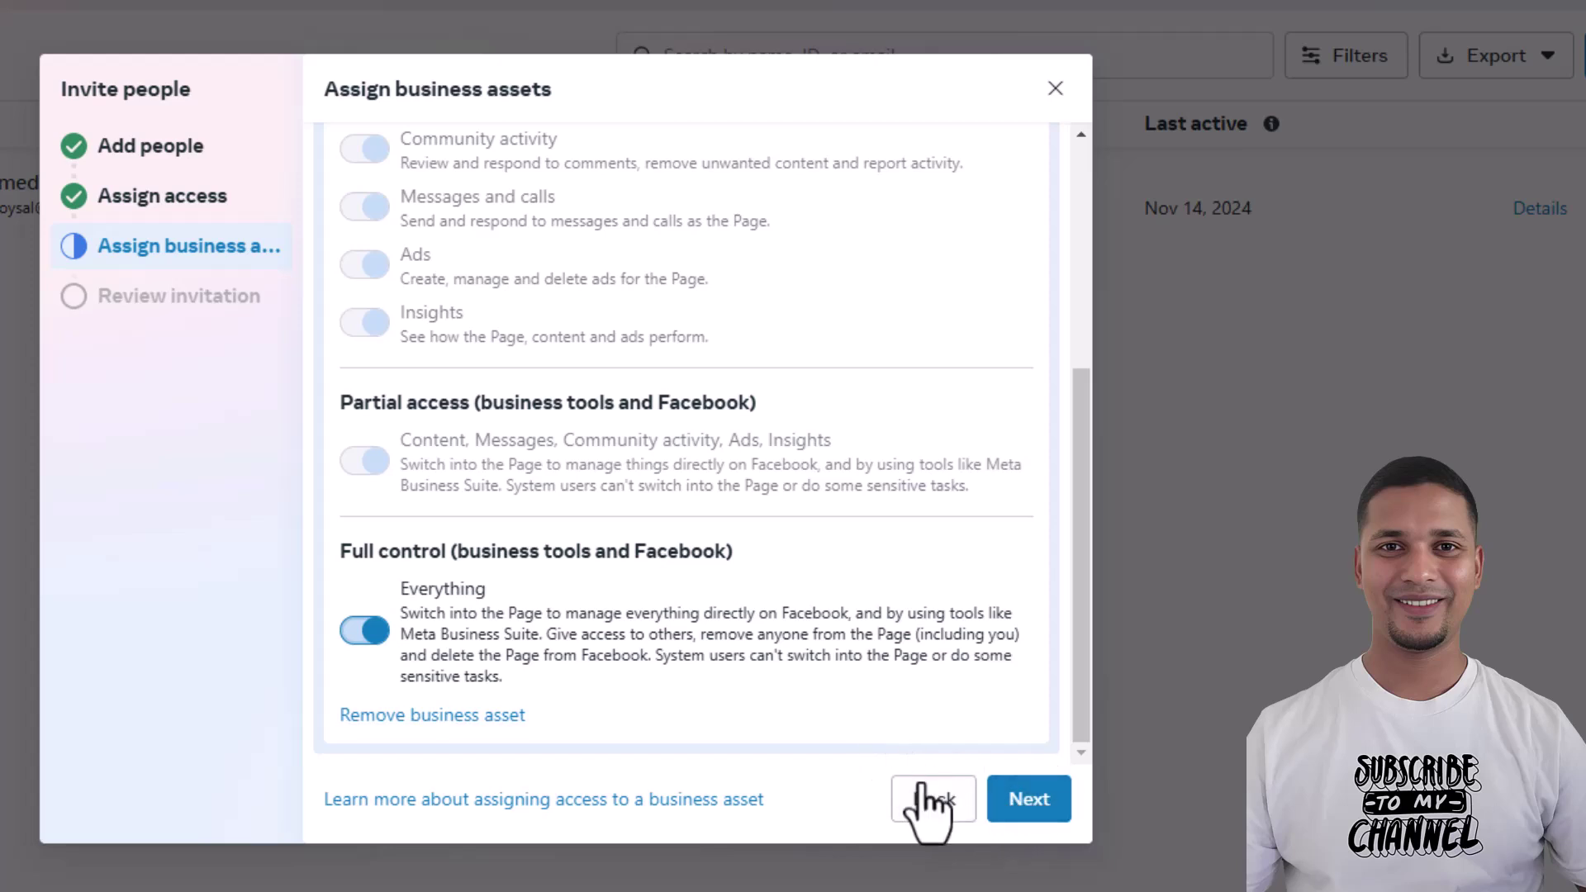
pyautogui.click(1037, 789)
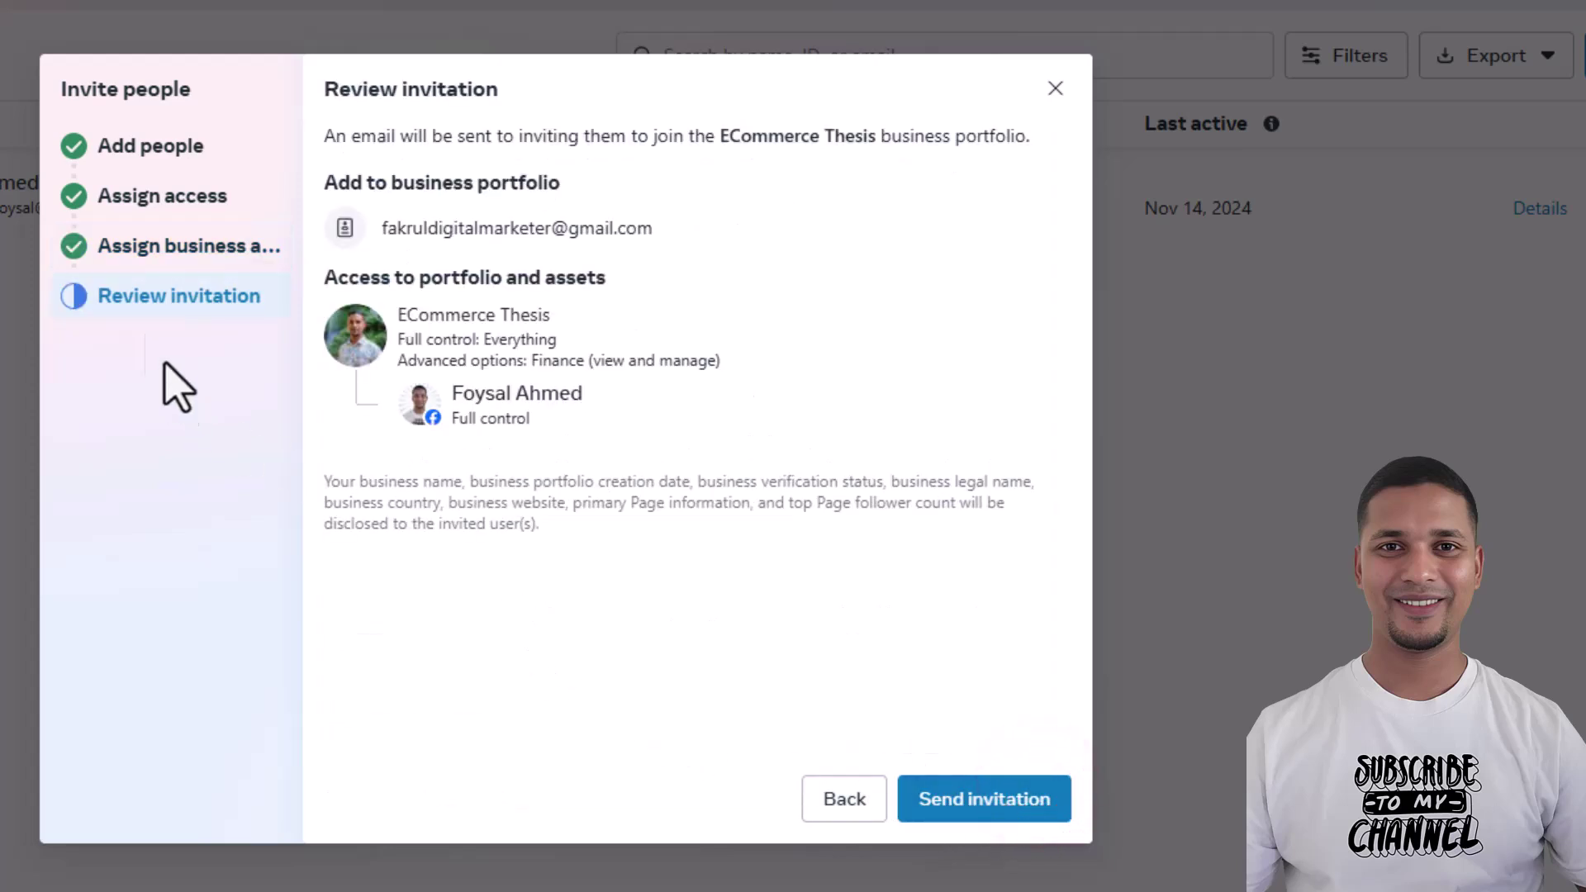